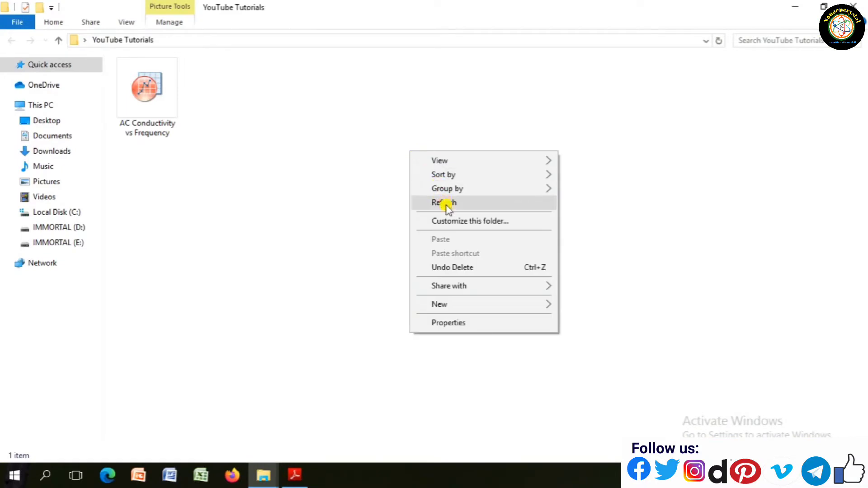
Step: Open the AC Conductivity vs Frequency project and plot ac conductivity against Frequency as a line-and-symbol graph
left_click(445, 202)
double_click(166, 92)
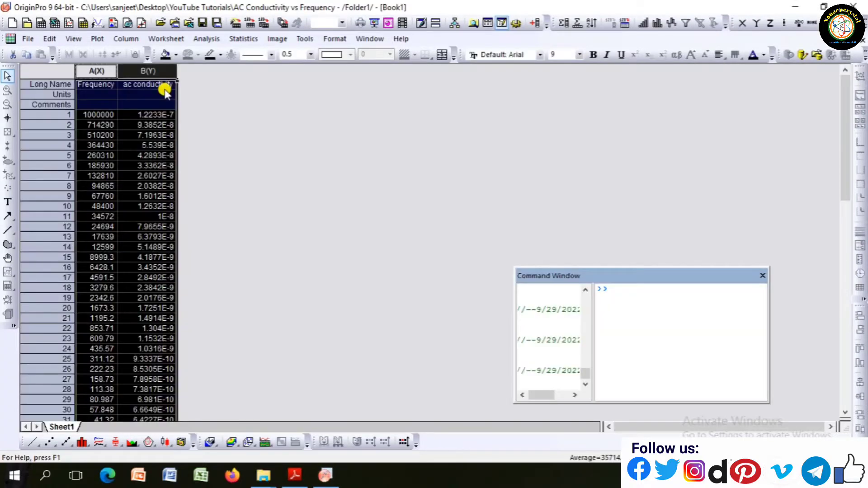
left_click(763, 276)
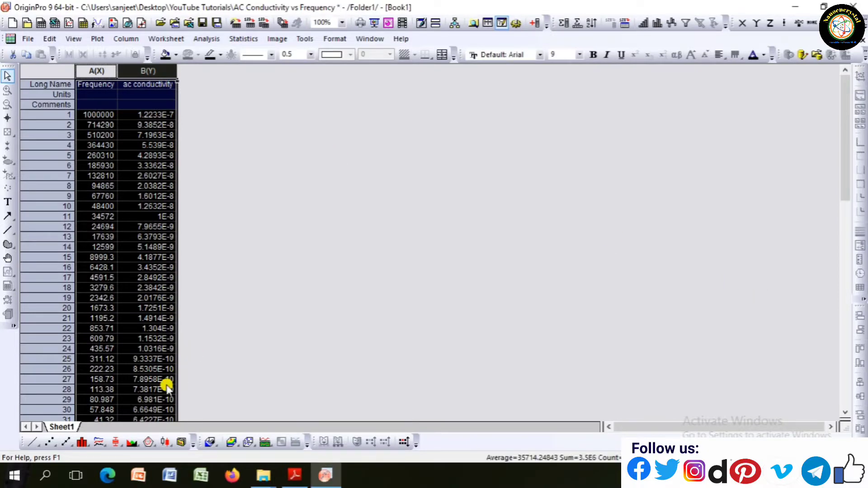
left_click(74, 438)
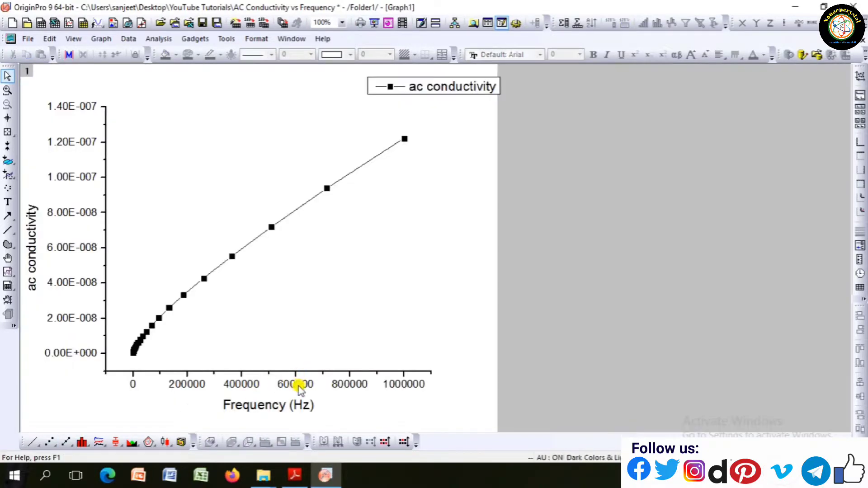
double_click(309, 387)
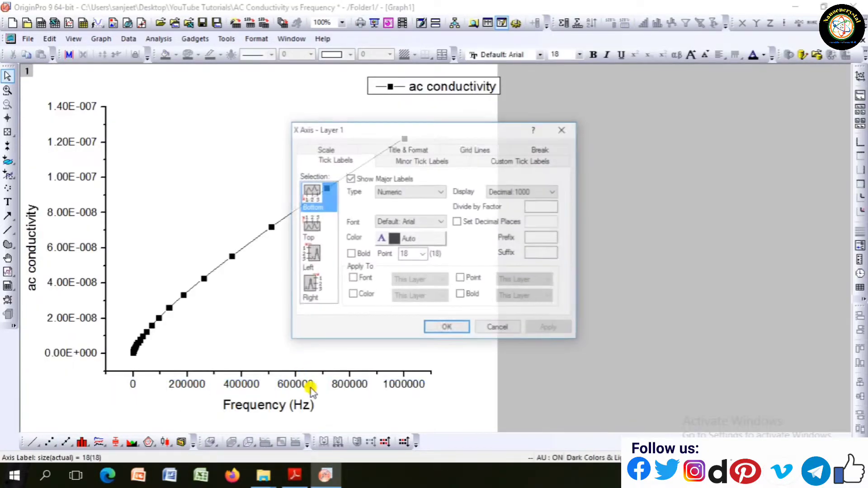
left_click(331, 153)
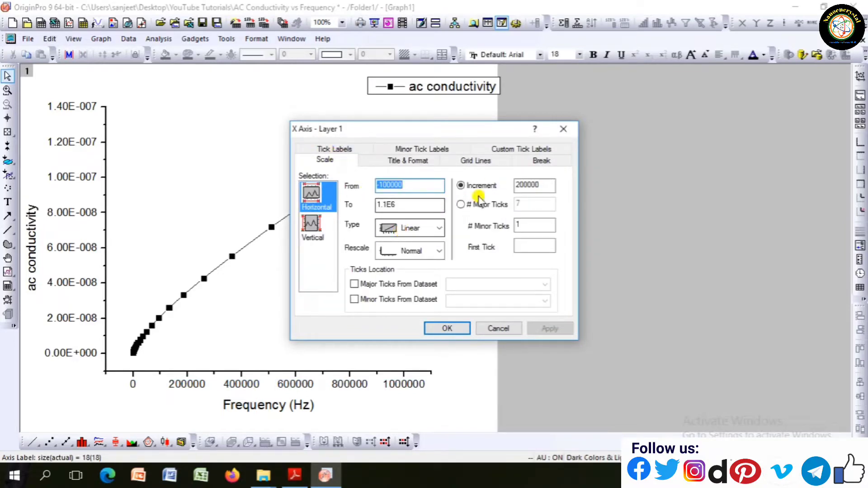
left_click(561, 132)
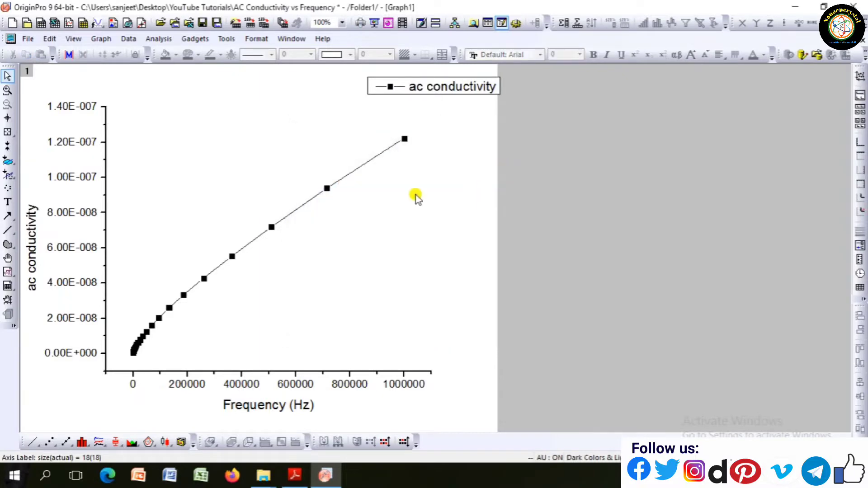
Step: Change the Frequency axis to a Log10 scale with tick labels displayed in scientific notation
double_click(284, 387)
left_click(523, 192)
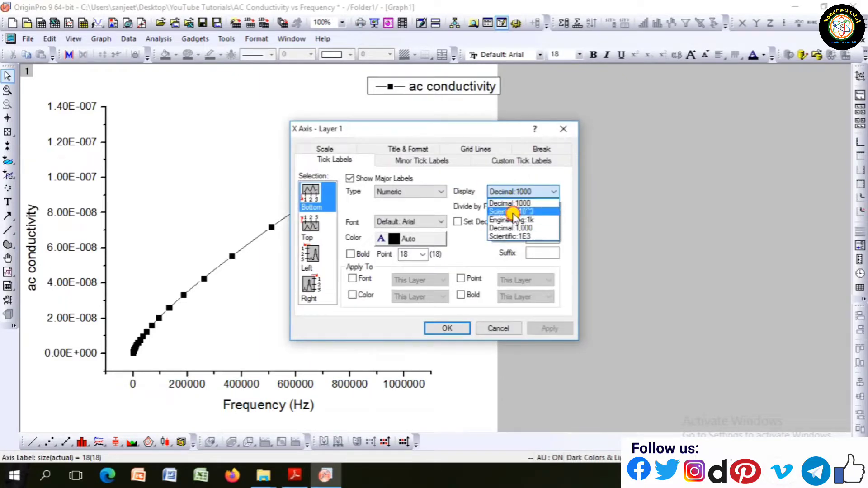
left_click(515, 240)
left_click(324, 150)
left_click(398, 228)
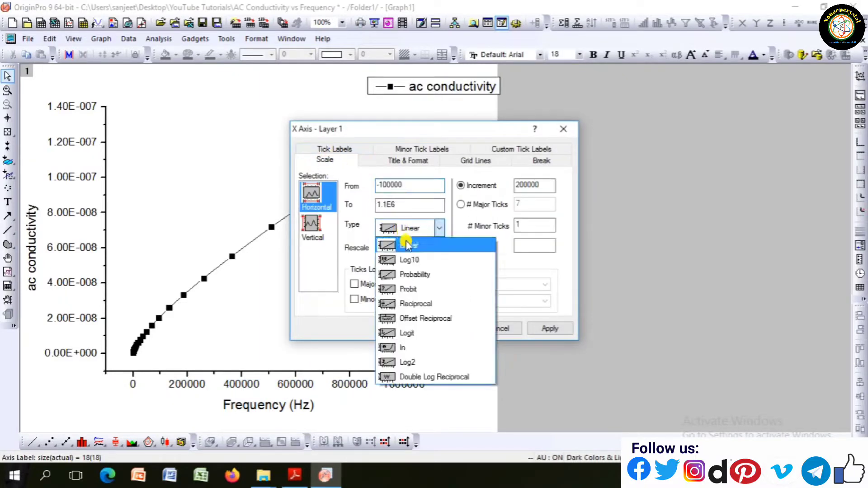
left_click(410, 259)
left_click(449, 327)
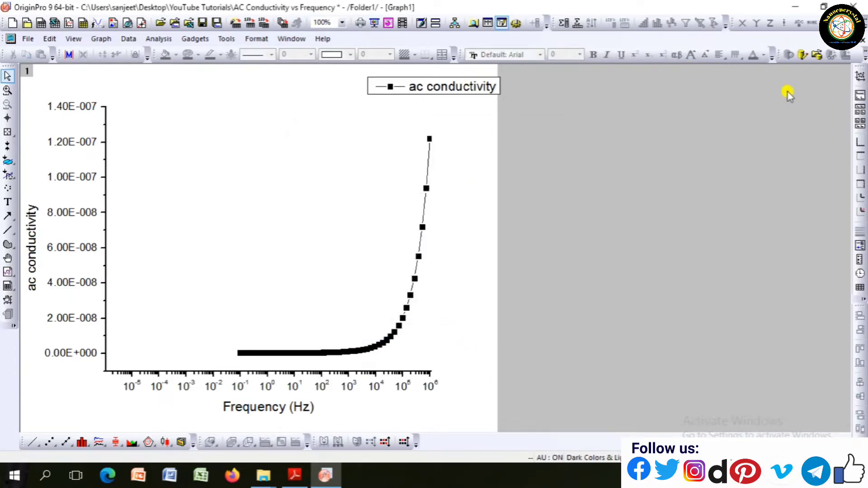
Step: Rescale the graph to fit all data and move the legend into the plot's empty upper-left area
left_click(860, 77)
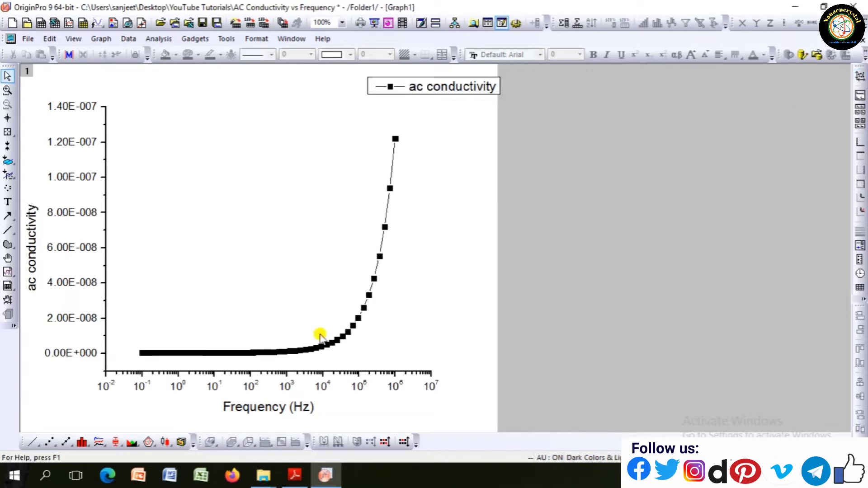
left_click_drag(442, 97, 216, 132)
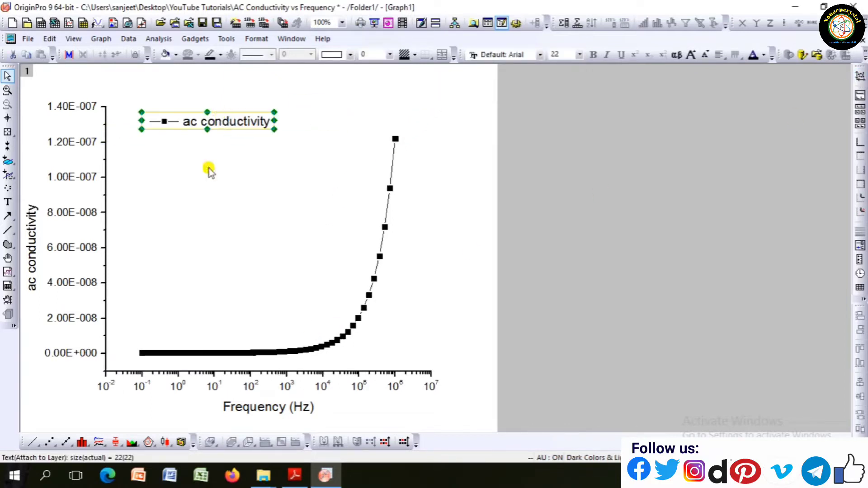
Step: Review the vertical axis scale and set the Frequency axis scale to start from 100
left_click(142, 390)
double_click(142, 390)
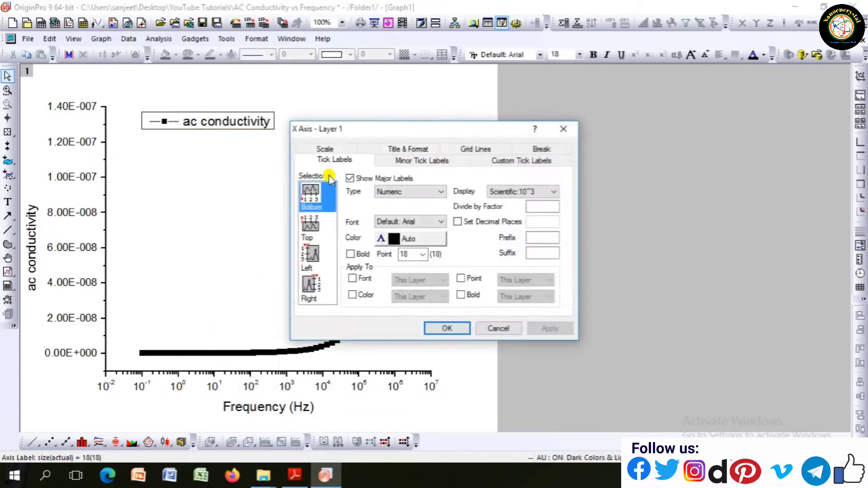
left_click(325, 149)
left_click(311, 224)
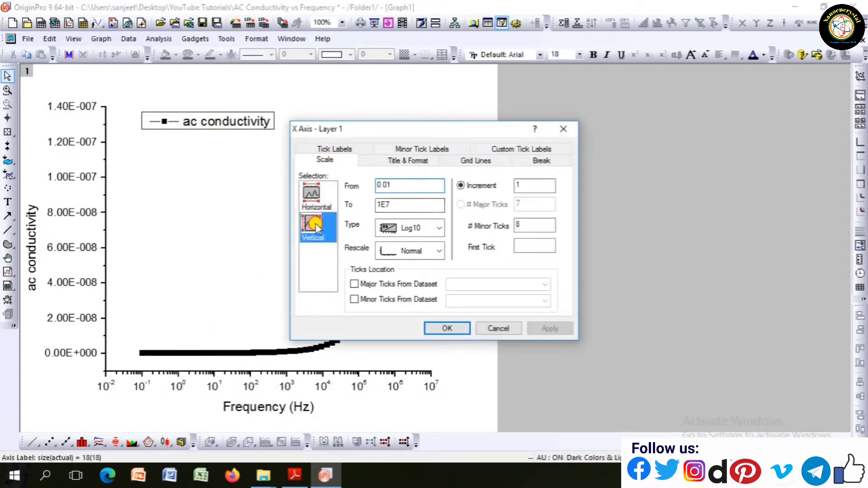
left_click(398, 181)
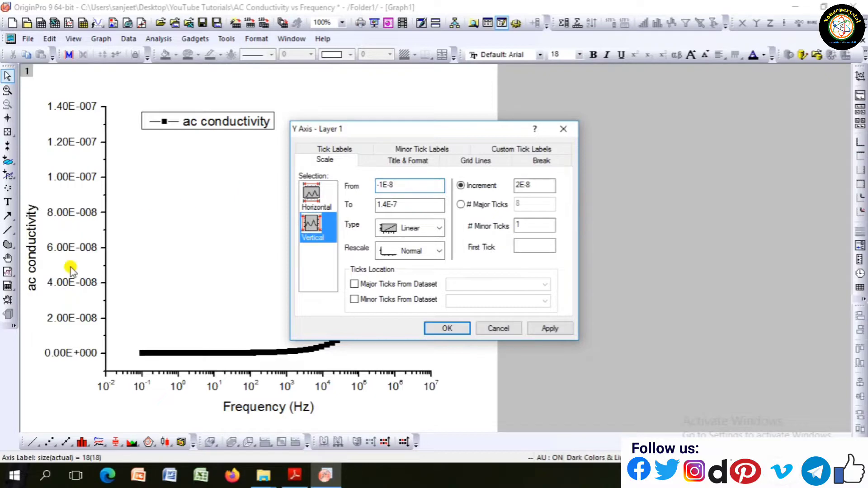
left_click(312, 195)
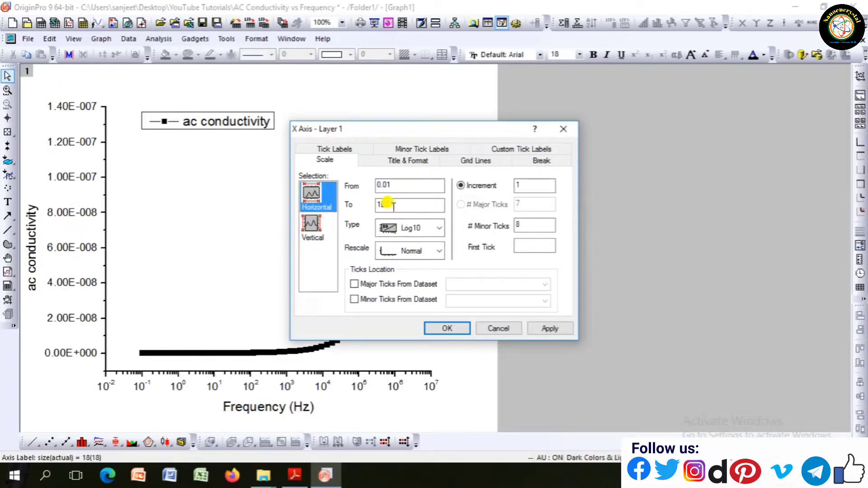
left_click(389, 183)
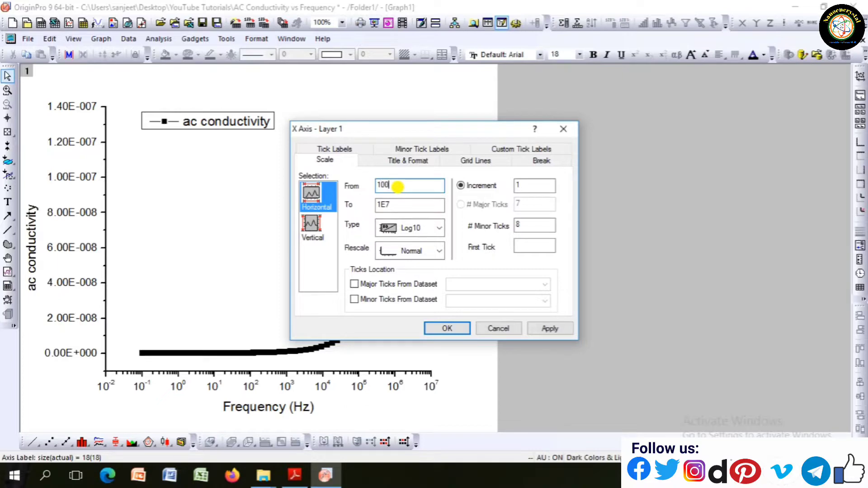
left_click(560, 330)
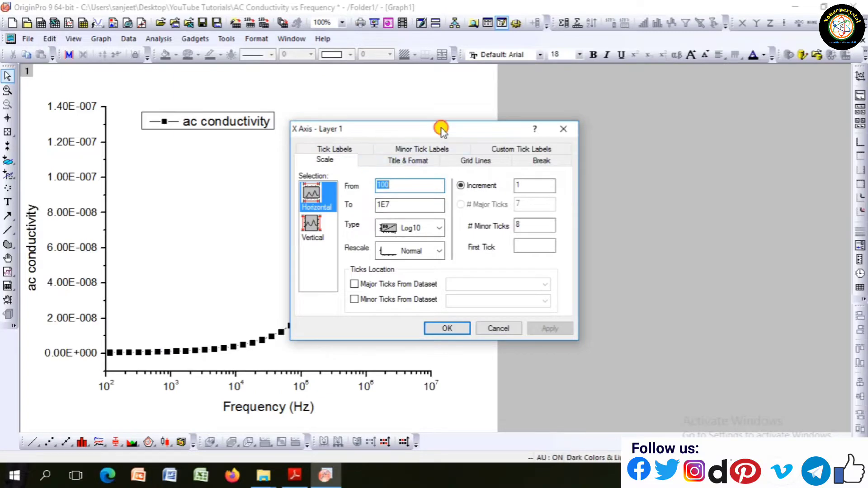
Step: Move the axis dialog clear of the graph and set the Frequency axis scale to start from 80
left_click_drag(442, 129, 574, 111)
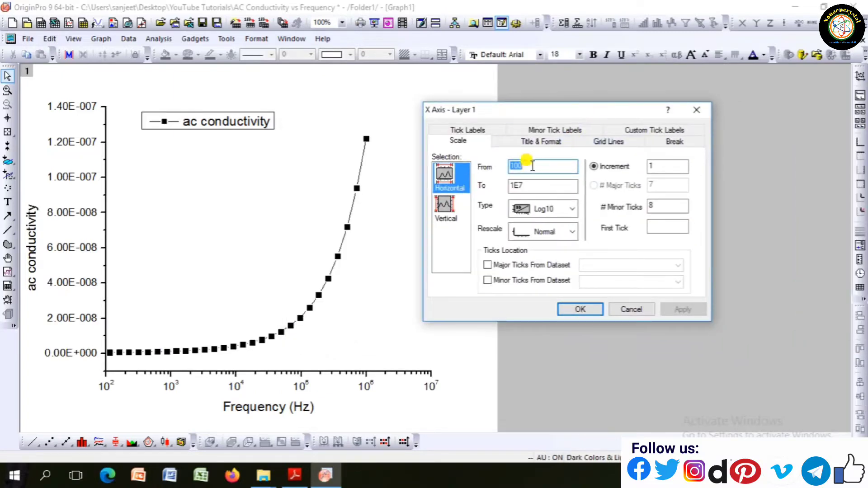
key("BackSpace")
key("BackSpace")
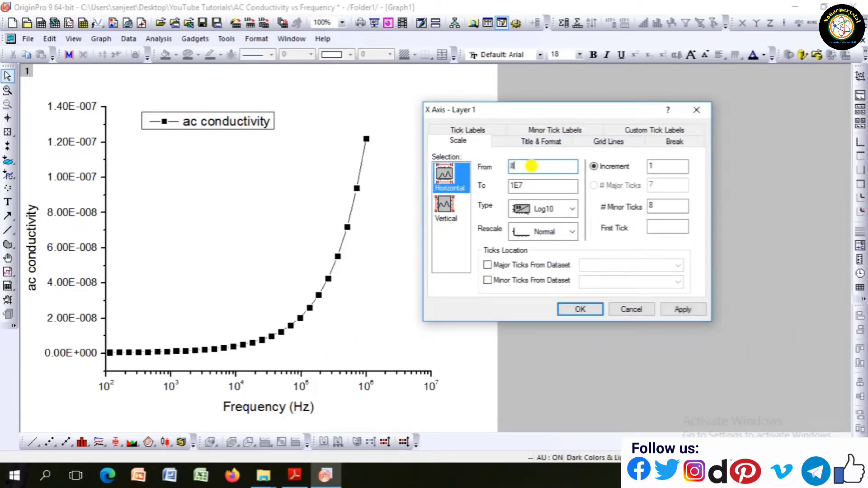
left_click(684, 310)
Step: Lower the start value of the Frequency axis scale to 50
left_click(540, 165)
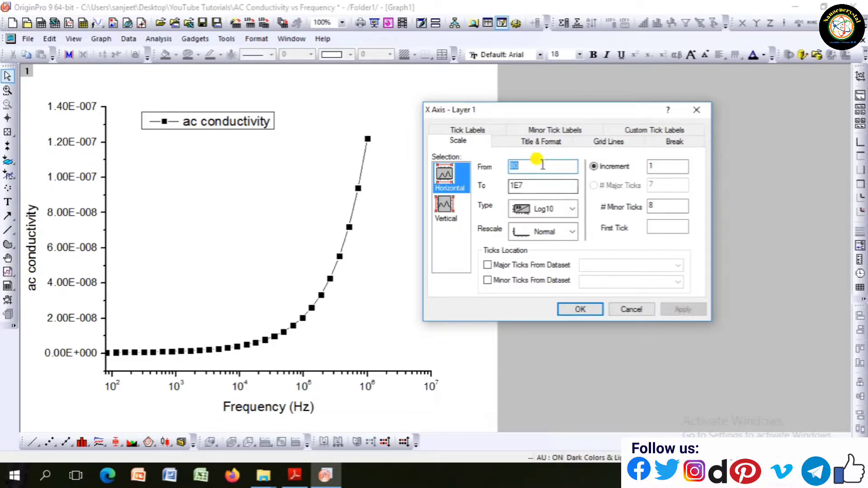
key("BackSpace")
key("BackSpace")
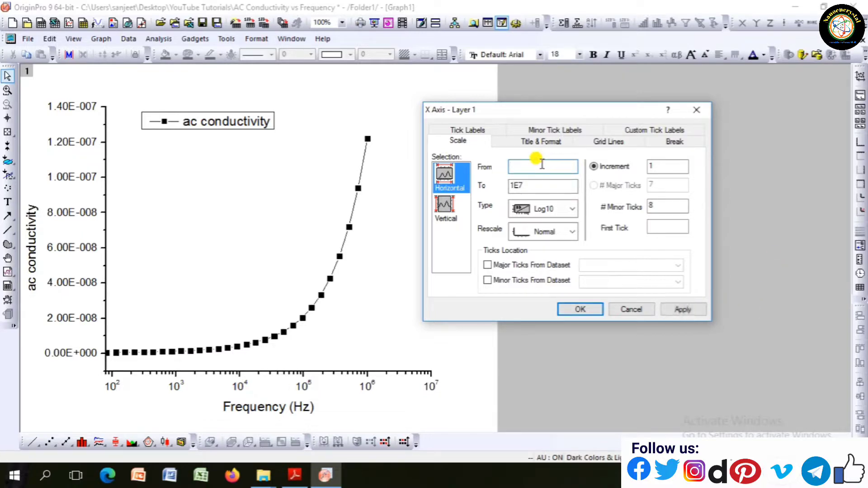
left_click(575, 309)
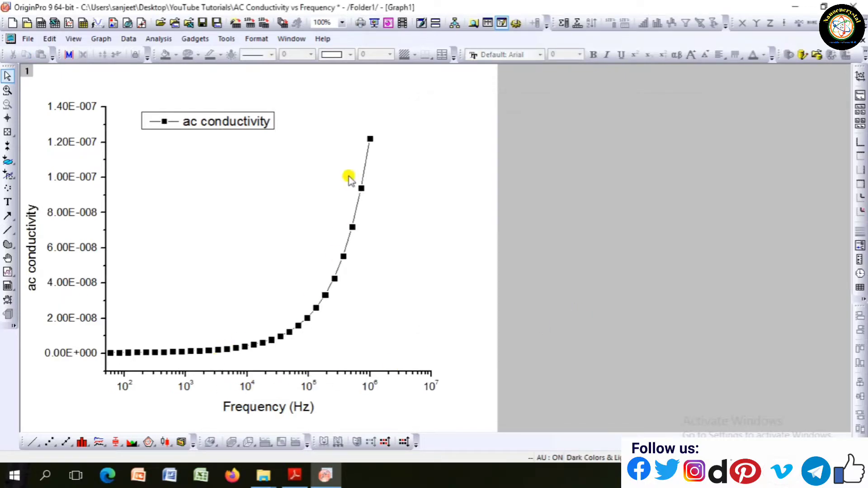
Step: Enable the opposite additional line in the vertical grid settings to add the plot frame's top border
left_click(252, 387)
double_click(252, 387)
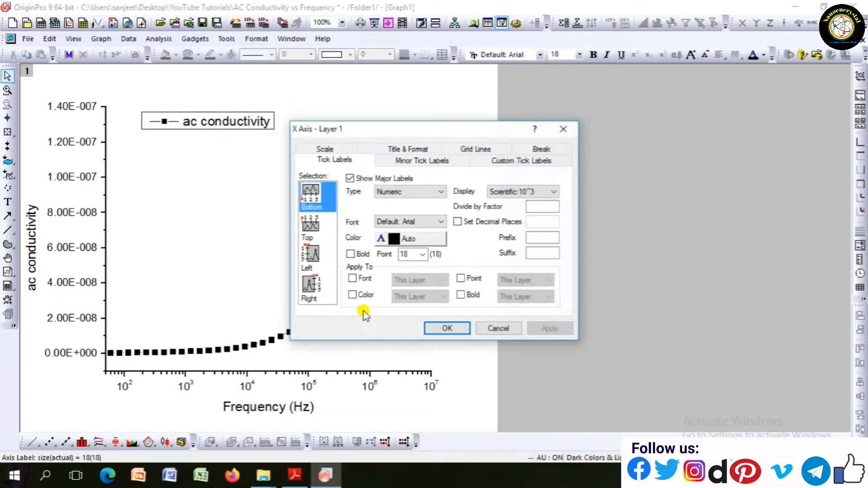
left_click(454, 149)
left_click(484, 272)
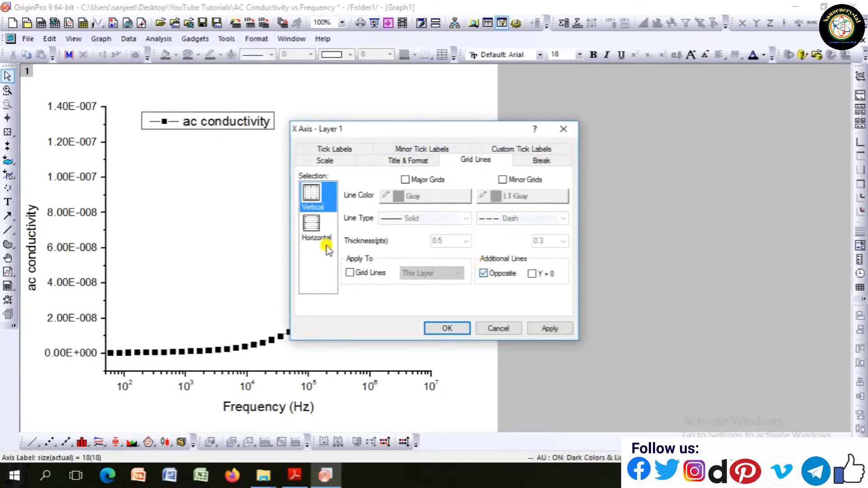
left_click(313, 224)
left_click(447, 329)
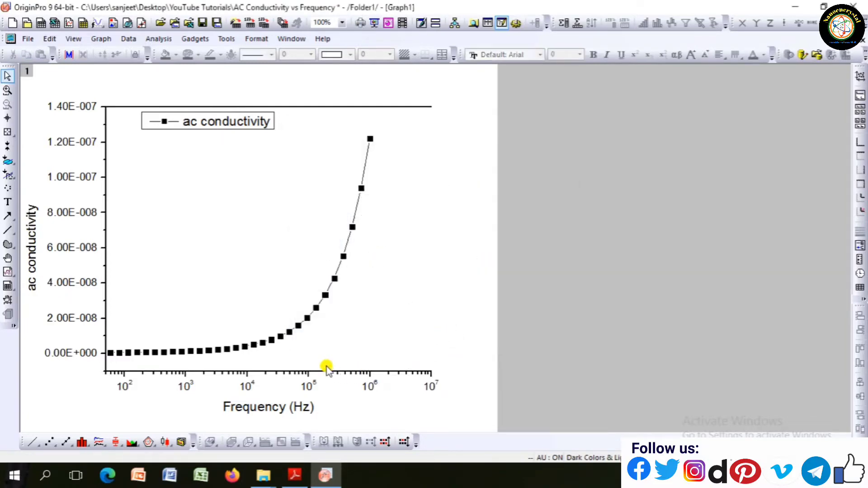
Step: Enable the opposite additional line in the horizontal grid settings to close the plot frame's right side
double_click(306, 384)
left_click(454, 154)
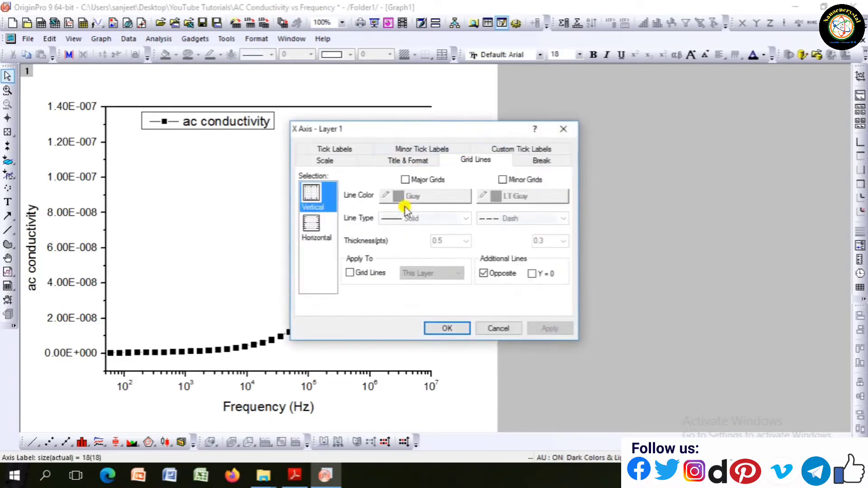
left_click(313, 224)
left_click(484, 273)
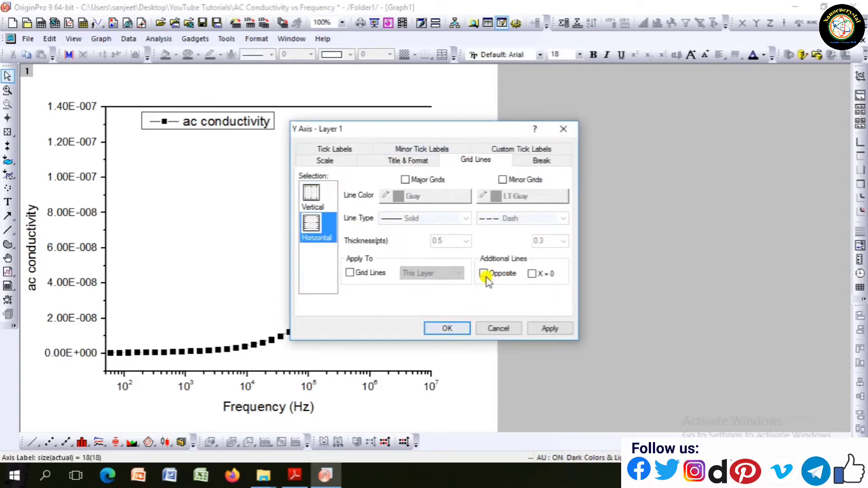
left_click(459, 327)
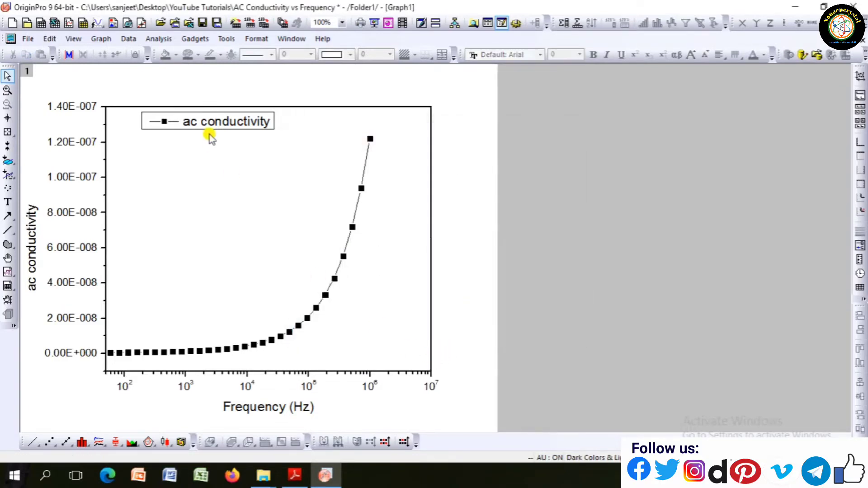
Step: Nudge the ac conductivity legend closer to the upper-left corner of the plot frame
left_click(227, 123)
left_click_drag(227, 122, 204, 119)
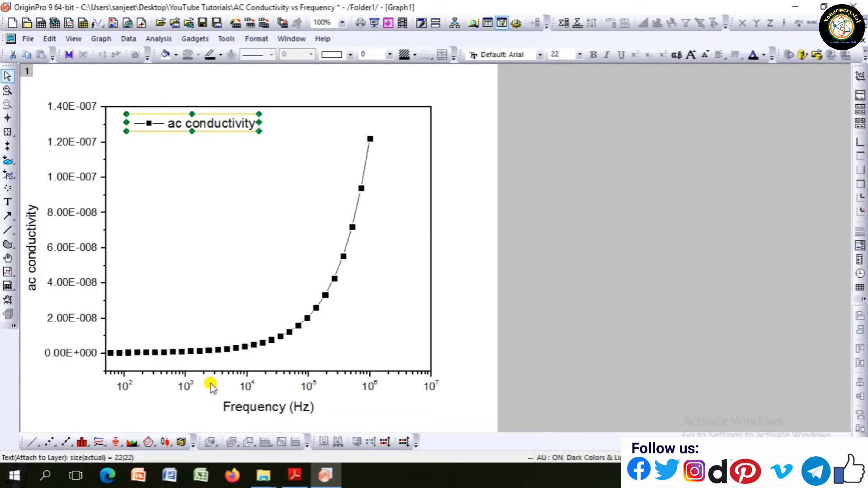
Step: Set the Frequency axis scale to start from 10 and save the project
double_click(125, 386)
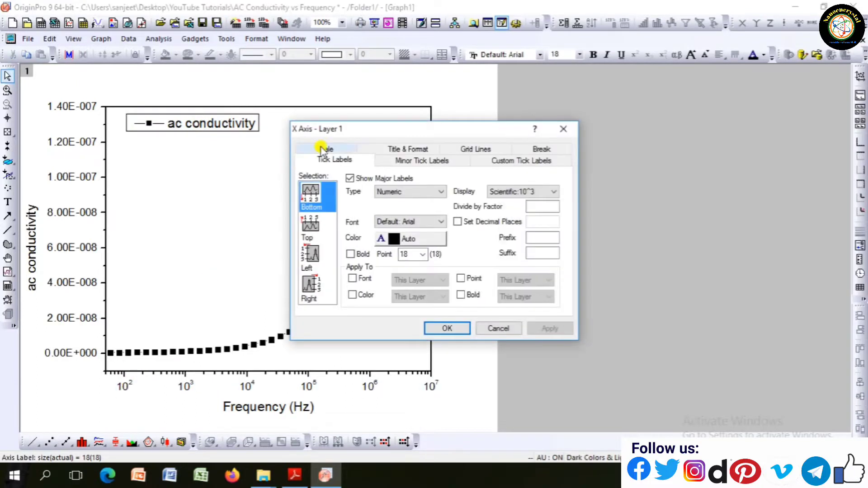
left_click(322, 149)
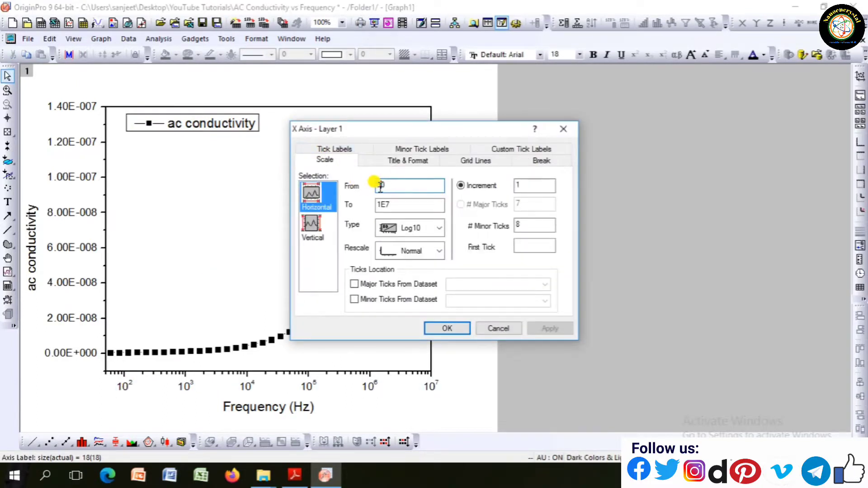
key("BackSpace")
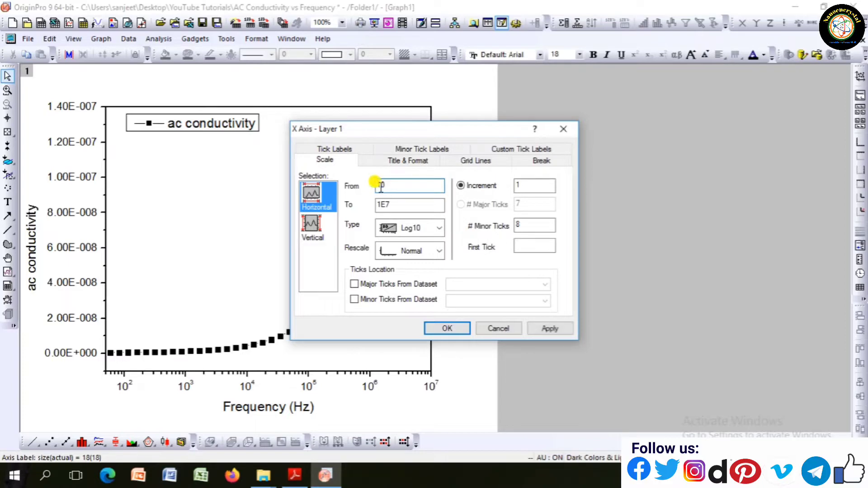
left_click(437, 327)
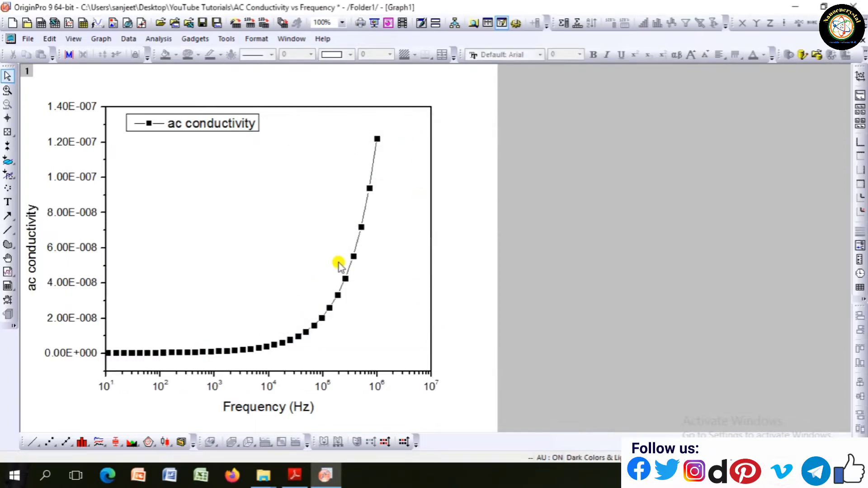
left_click(206, 26)
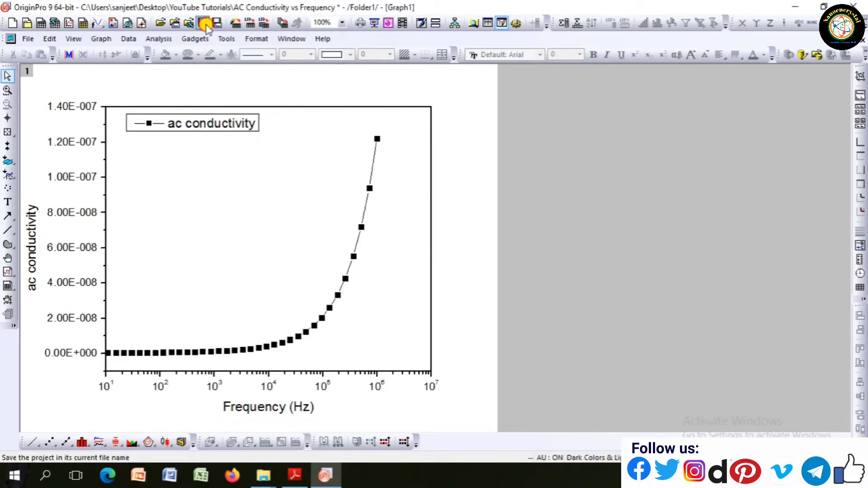
Step: Start creating a new user-defined function in the Fitting Function Builder
left_click(228, 38)
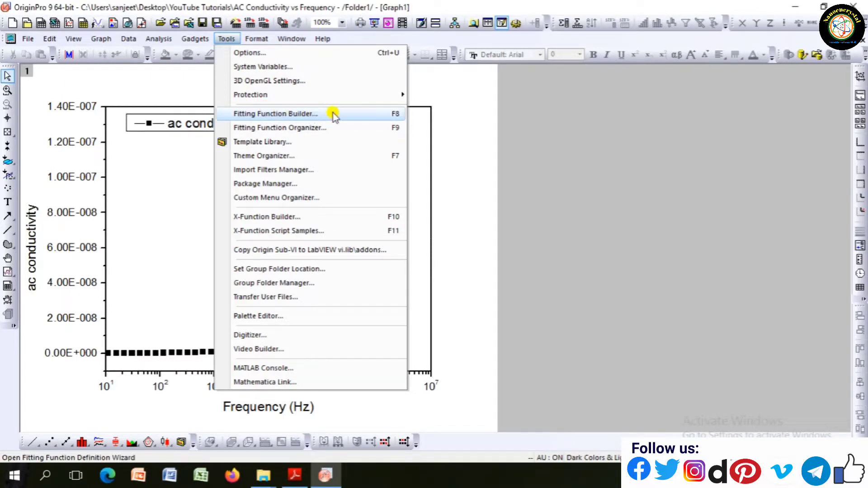
left_click(357, 113)
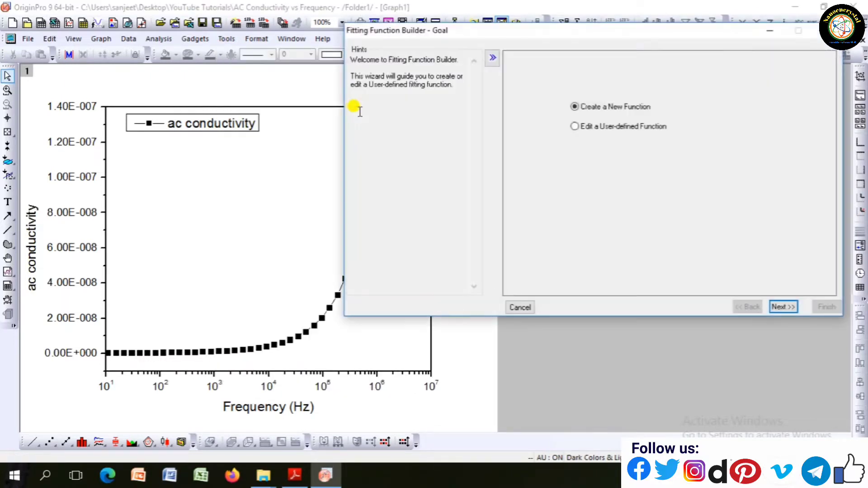
left_click(778, 308)
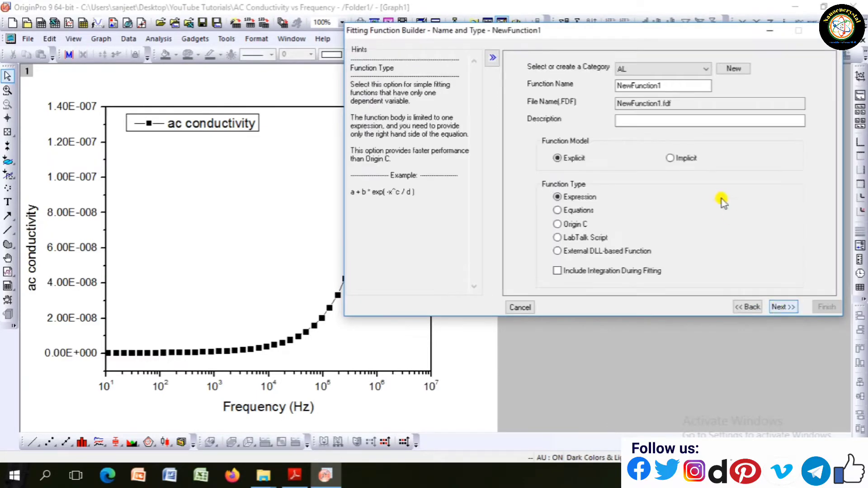
Step: Create a function category named "Almond-West formalism", copying the term from the Almond west PDF in Adobe Reader
left_click(724, 69)
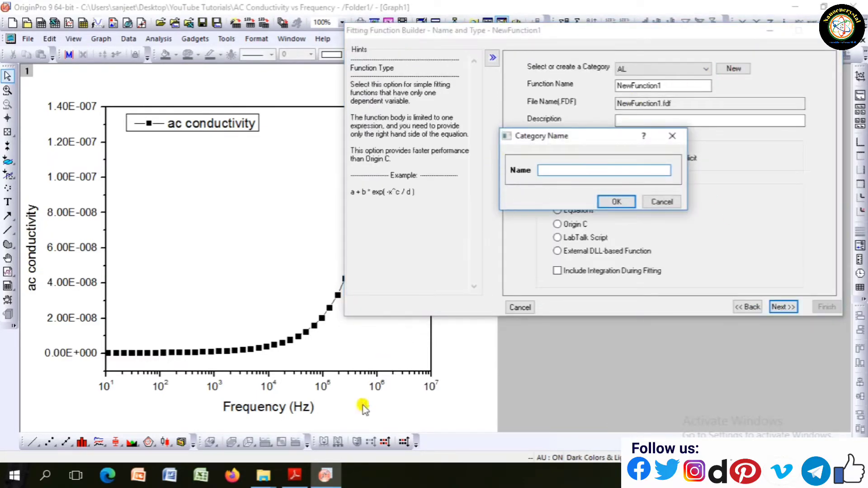
left_click(295, 475)
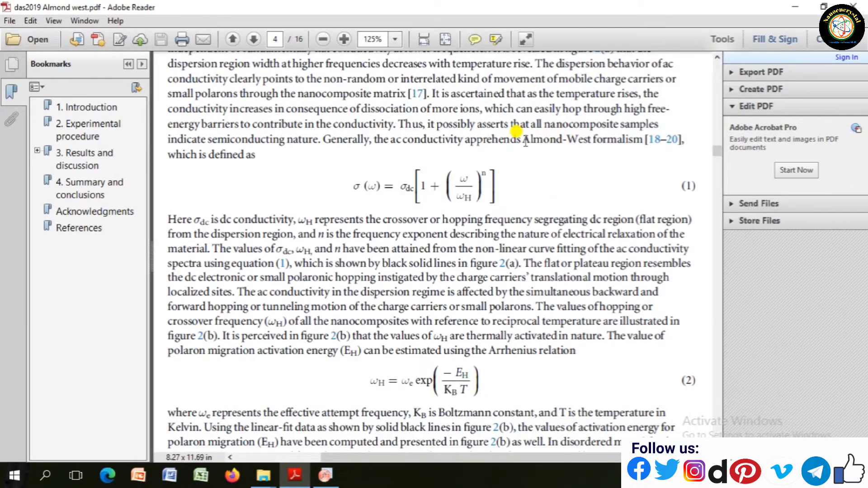
left_click_drag(525, 140, 618, 140)
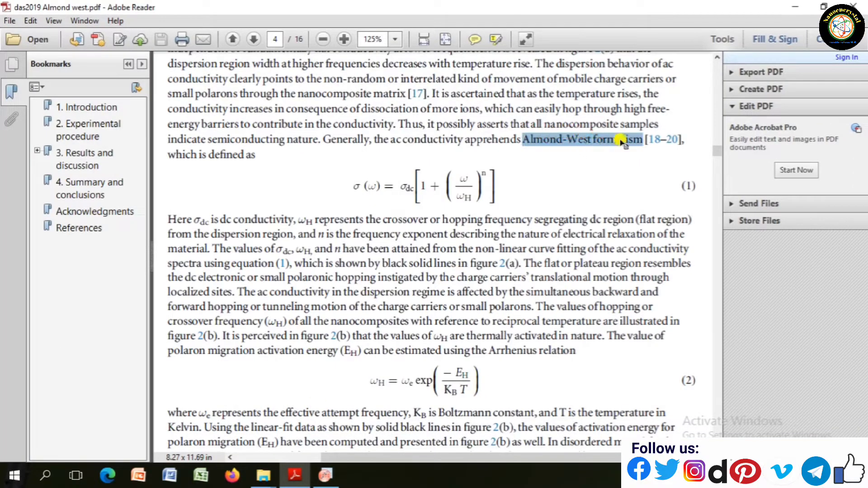
right_click(624, 144)
left_click(636, 148)
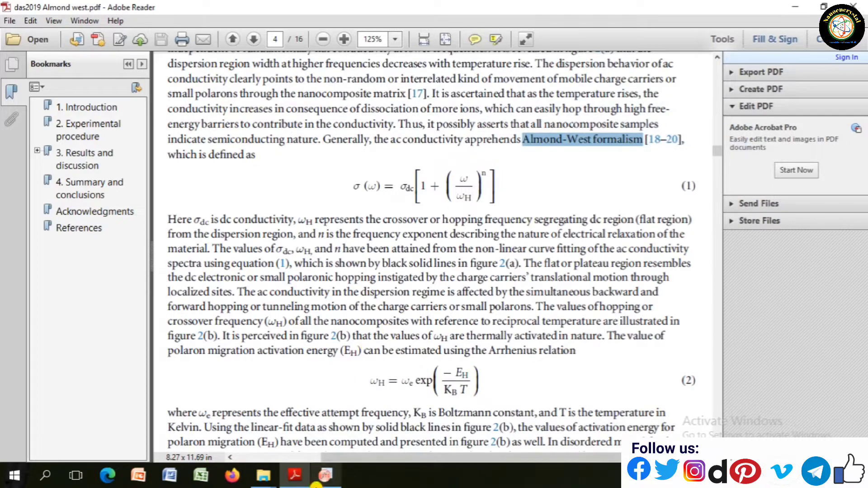
left_click(325, 475)
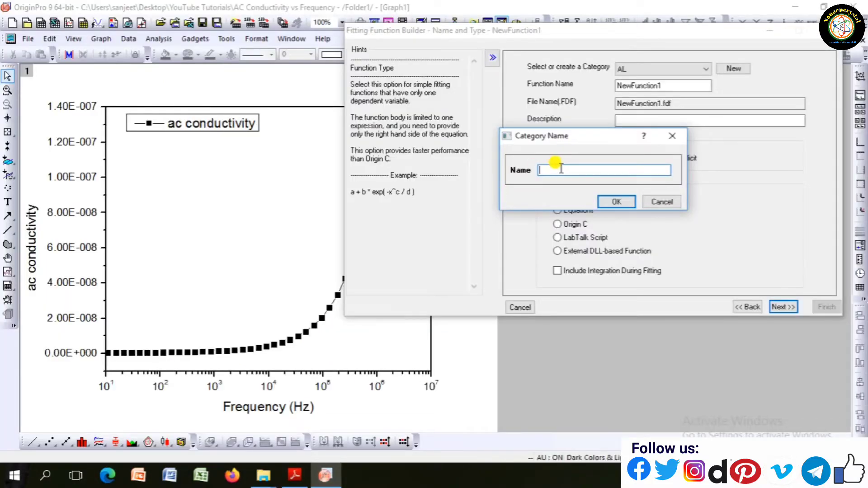
key("ctrl+v")
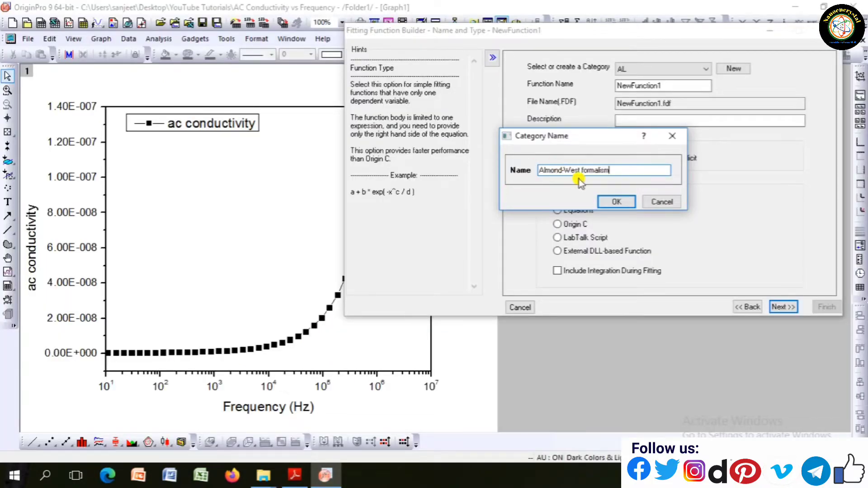
left_click(616, 202)
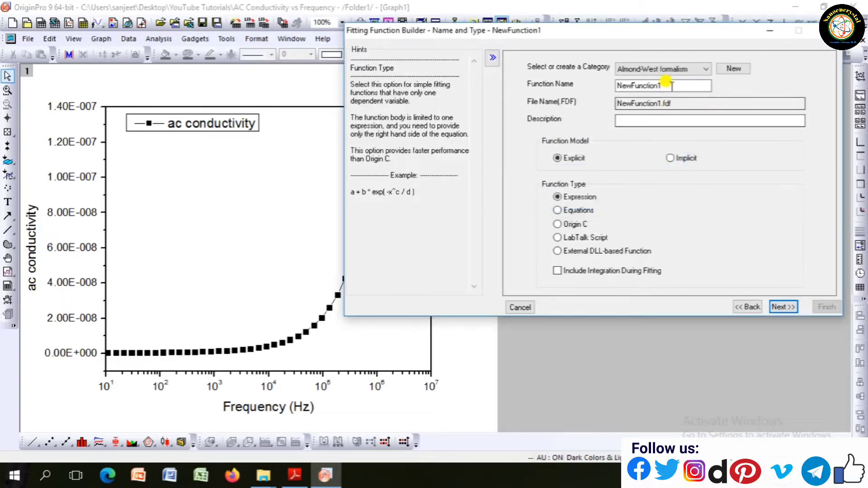
Step: Name the function Almond-WestFormalism, accept the trimmed name, and proceed to the variables and parameters
left_click_drag(661, 86, 613, 80)
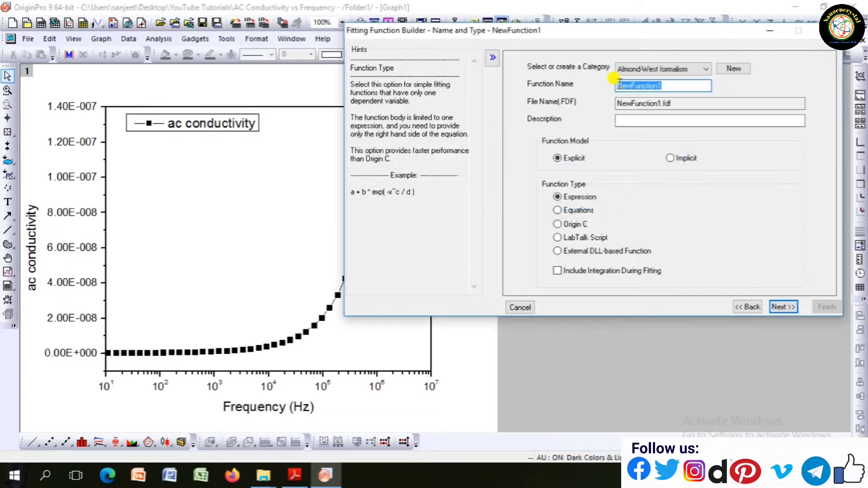
key("ctrl+v")
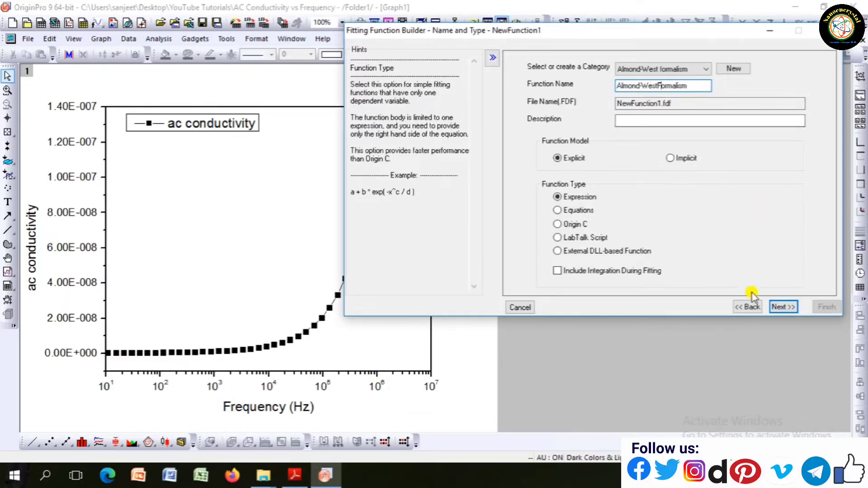
left_click(779, 308)
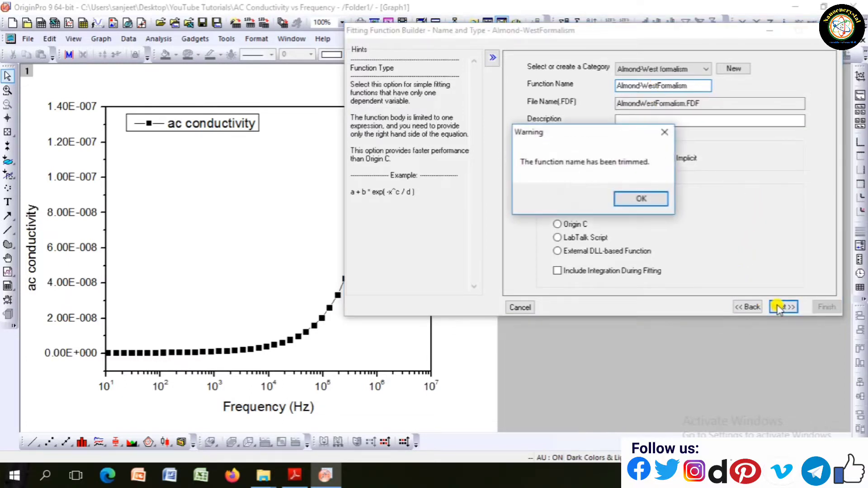
left_click(644, 199)
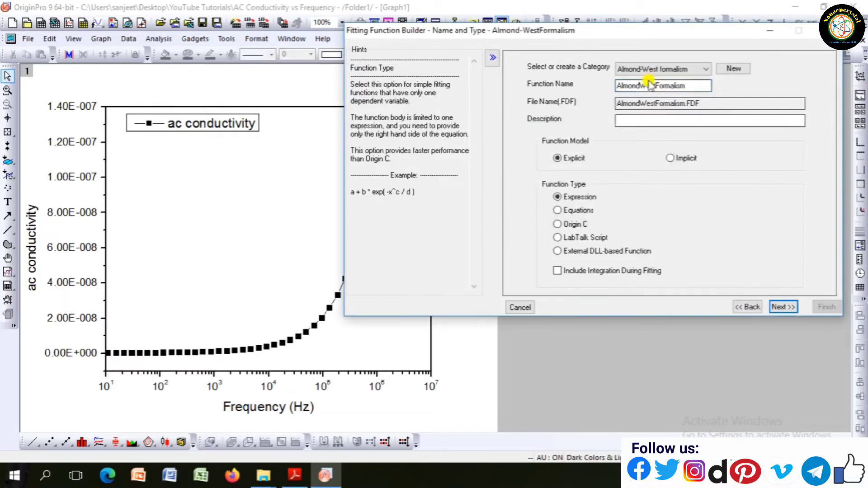
left_click(783, 307)
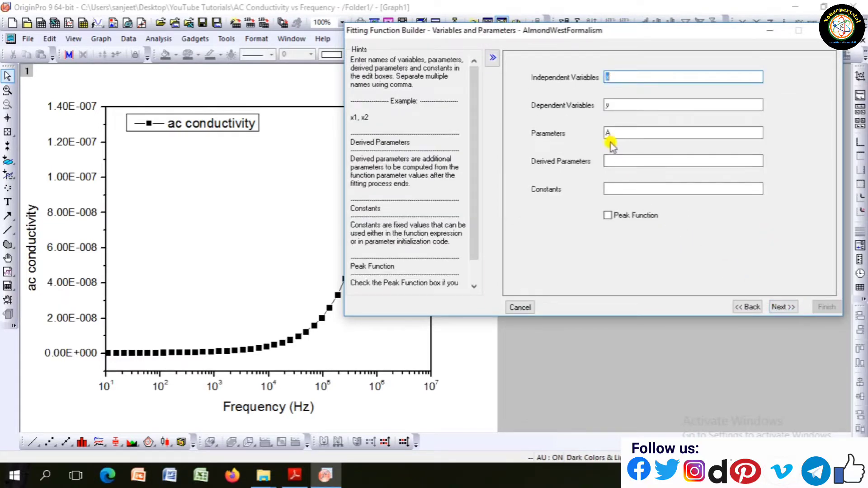
Step: Define the fitting parameters as sigma_dc,wh,n, following equation (1) in the PDF, and proceed to the function expression
left_click(295, 475)
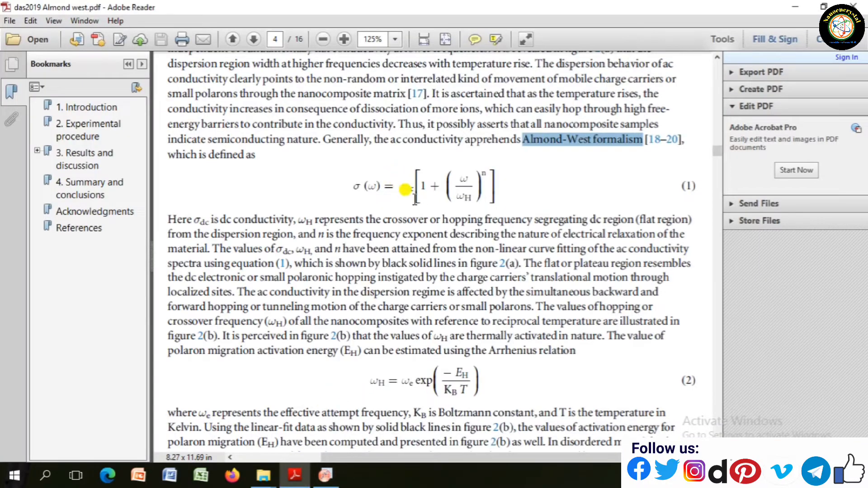
left_click(327, 475)
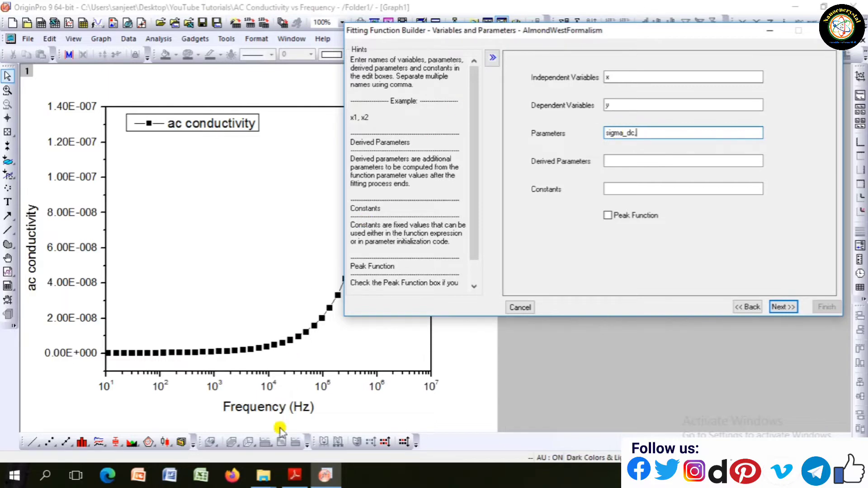
left_click(295, 475)
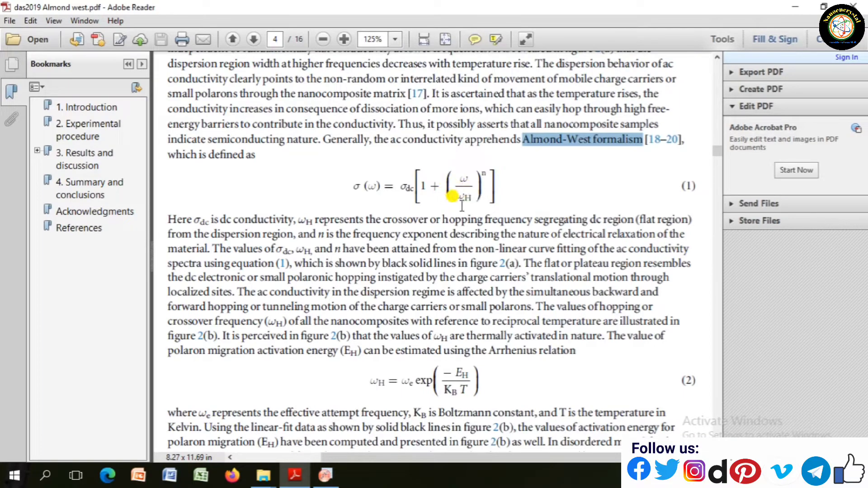
left_click(325, 475)
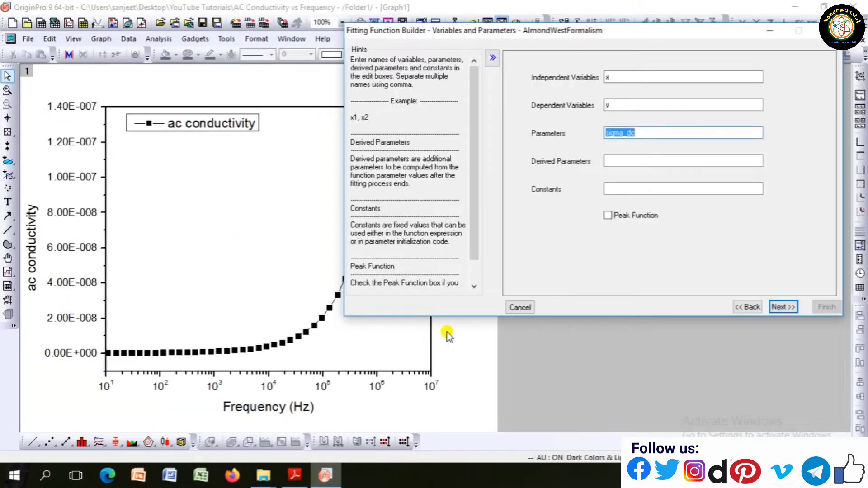
left_click(650, 134)
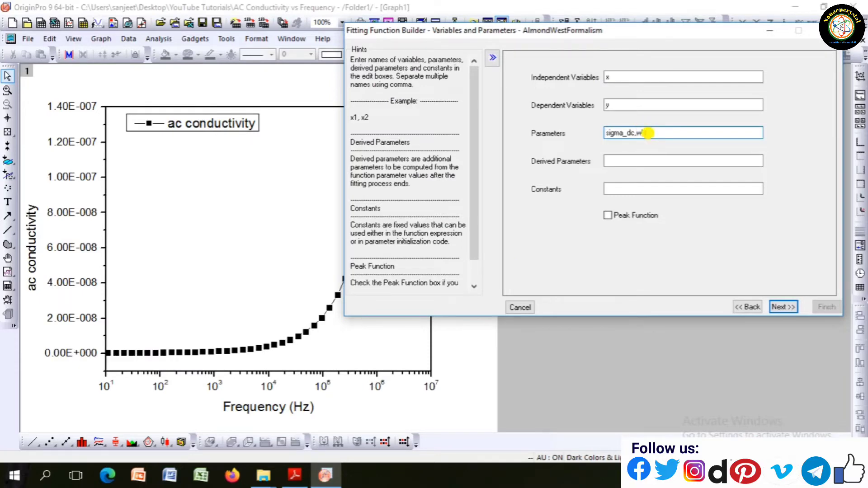
type(",wh,n")
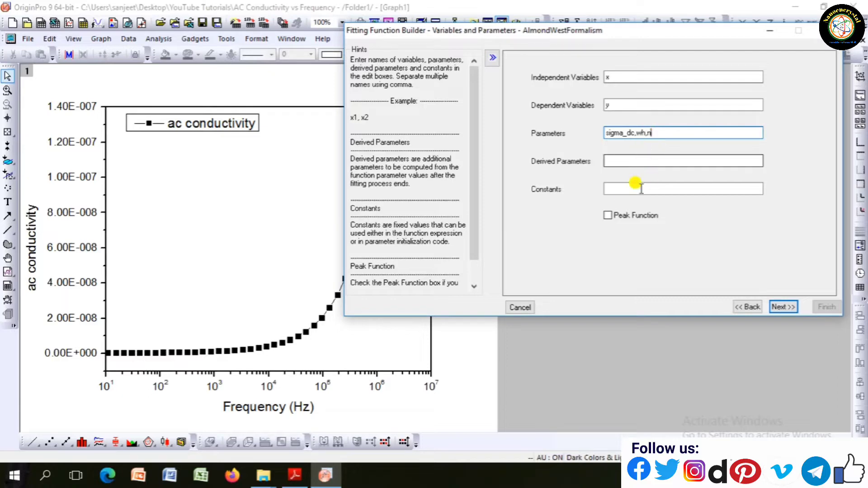
left_click(774, 306)
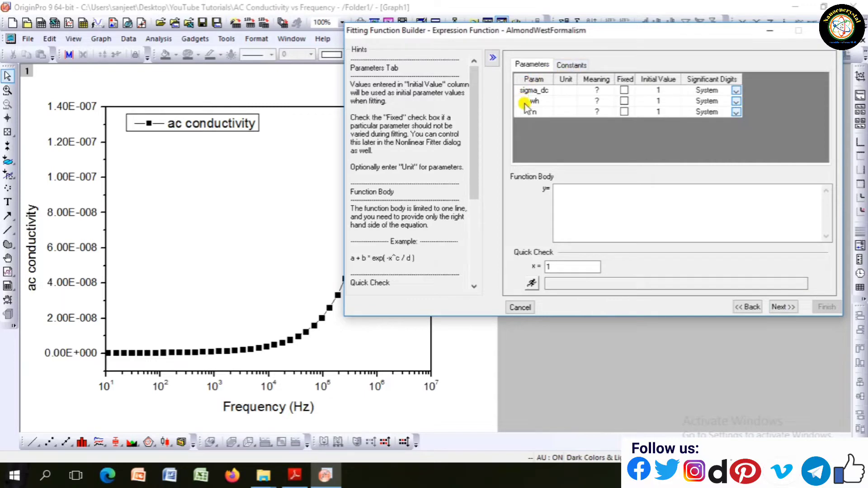
Step: Set the initial values of sigma_dc to 5.7E-10 and wh to 100000
left_click(665, 92)
left_click(665, 91)
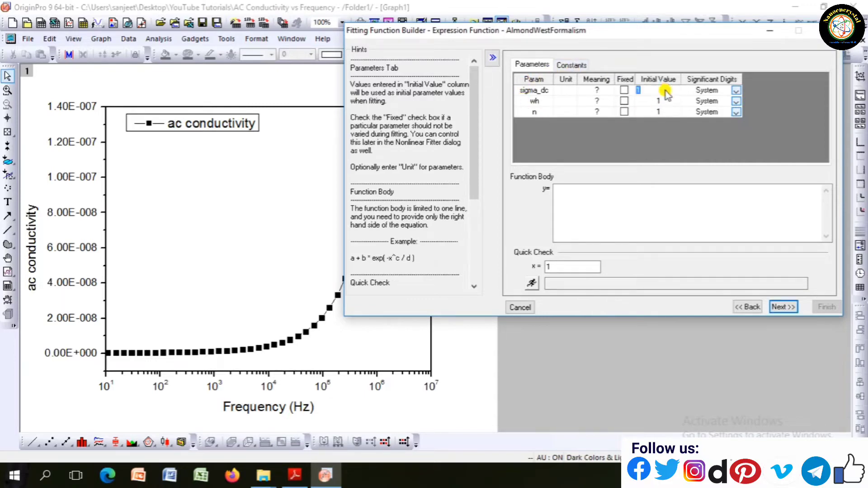
type("5.7E-10")
left_click(669, 102)
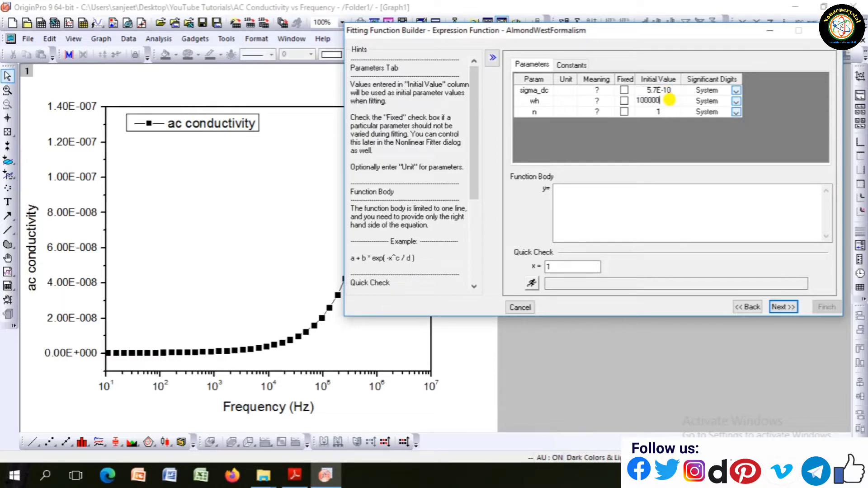
Step: Enter the function body (sigma_dc)*(1+(x/(wh))^n) and check it against equation (1) in the PDF
left_click(610, 197)
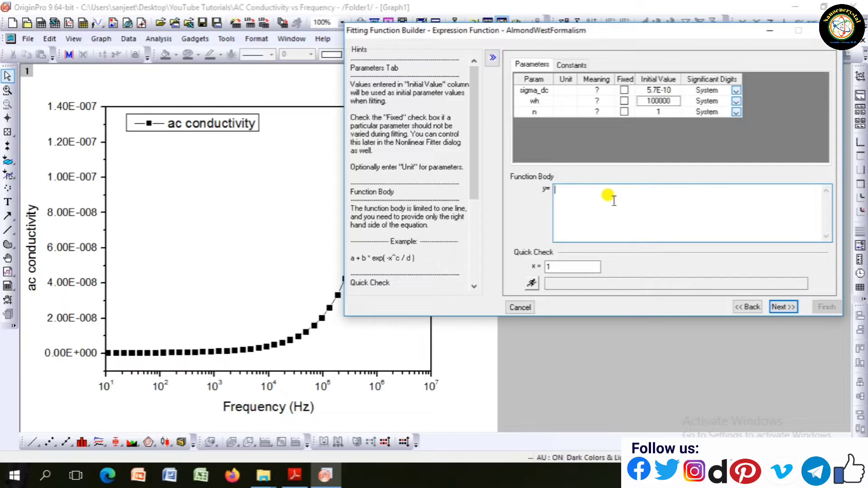
type("(sigma_dc)*(1+(x/(wh))^n")
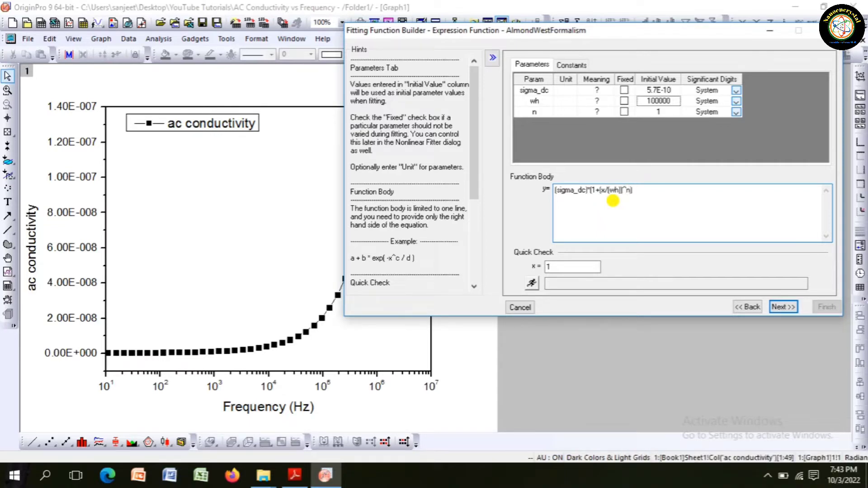
left_click(295, 474)
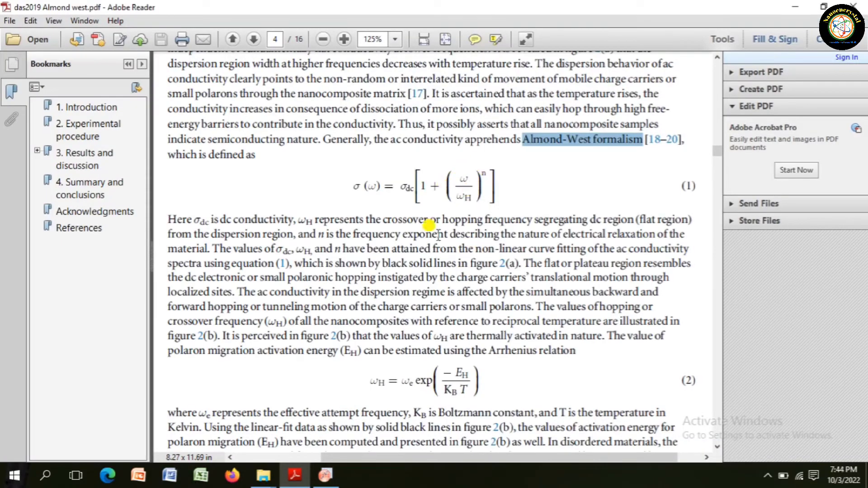
left_click(325, 475)
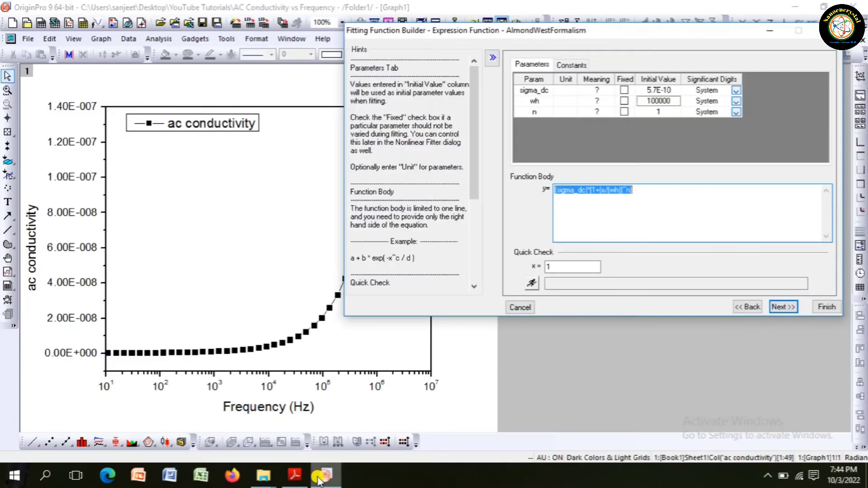
Step: Run the quick check at x = 1 and compare the function body with the equation in the PDF again
left_click(532, 285)
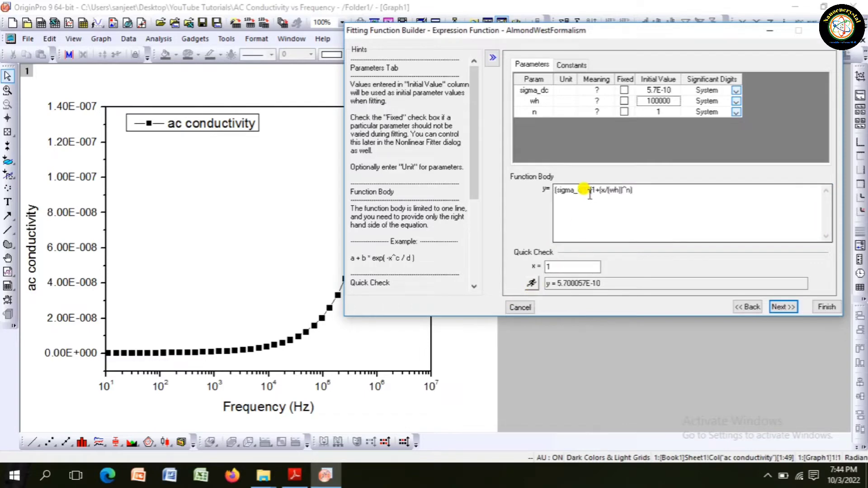
left_click(294, 475)
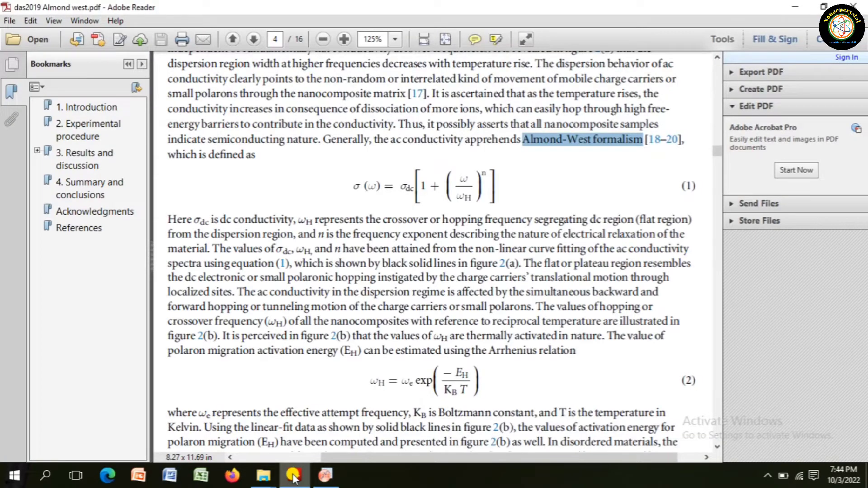
left_click(294, 475)
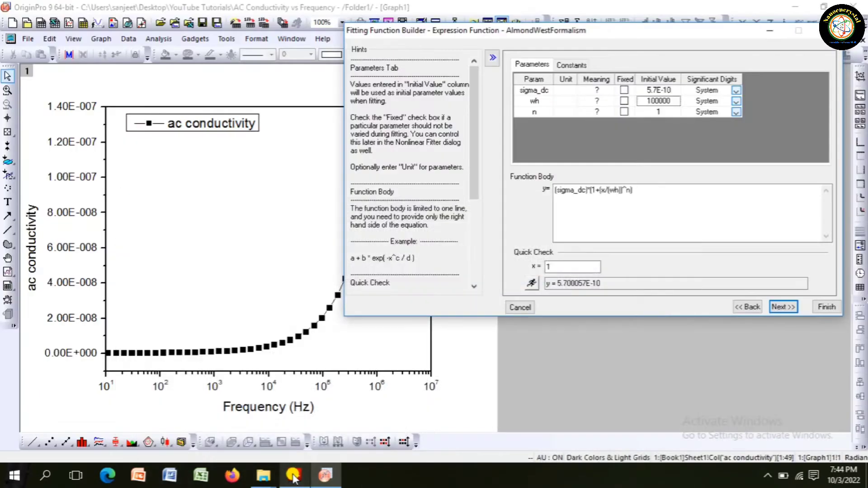
left_click(574, 197)
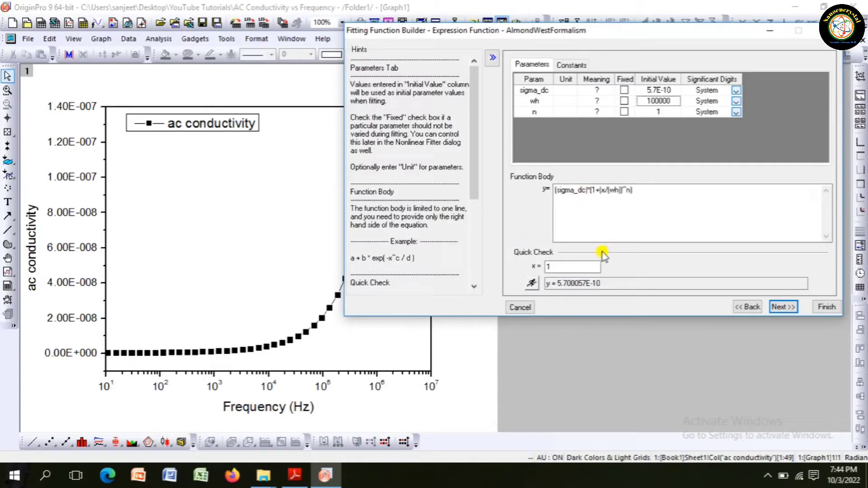
Step: Compile the parameter initialization code in Code Builder, then return to the function wizard and proceed to the parameter bounds
left_click(776, 307)
left_click(786, 123)
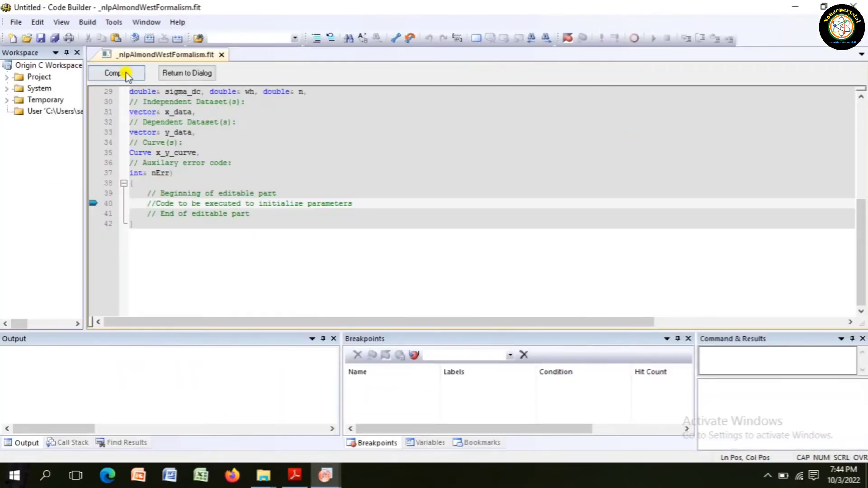
left_click(126, 74)
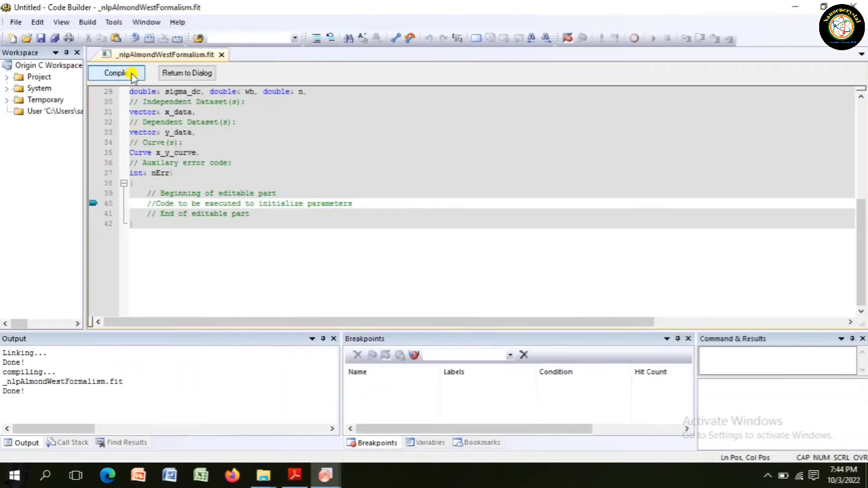
left_click(183, 73)
left_click(783, 307)
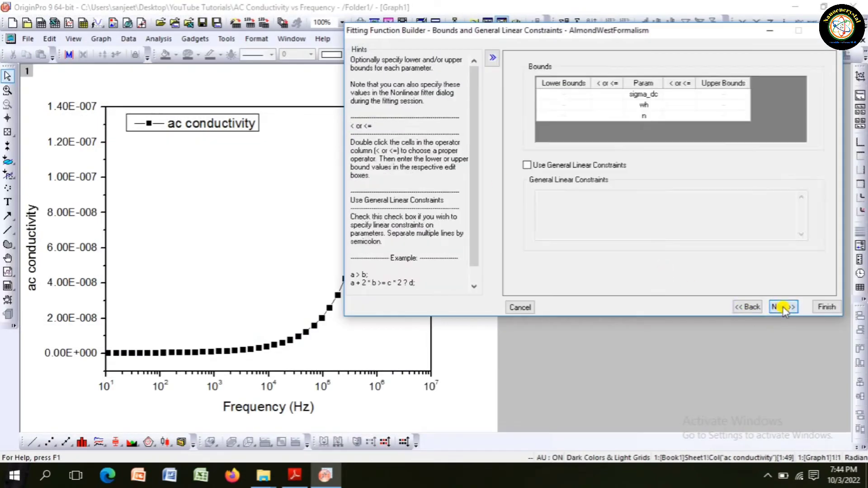
Step: Complete the AlmondWestFormalism fitting function without parameter bounds, linear constraints or derived parameters
left_click(784, 307)
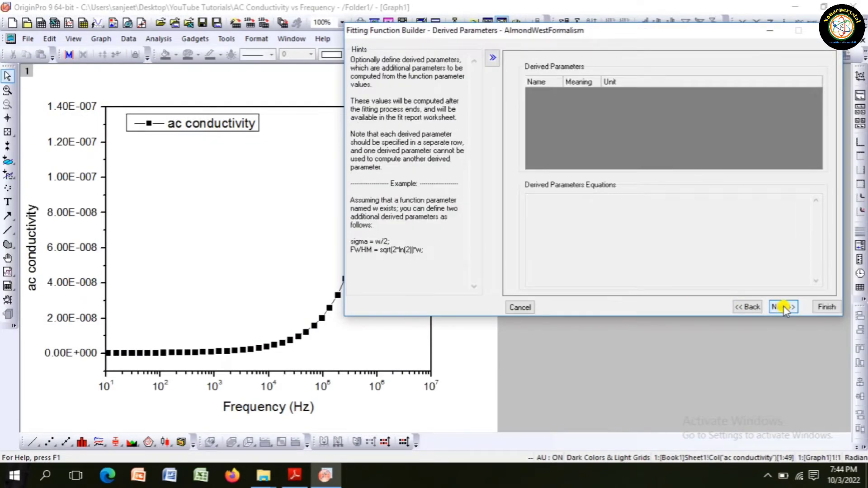
left_click(783, 308)
left_click(821, 307)
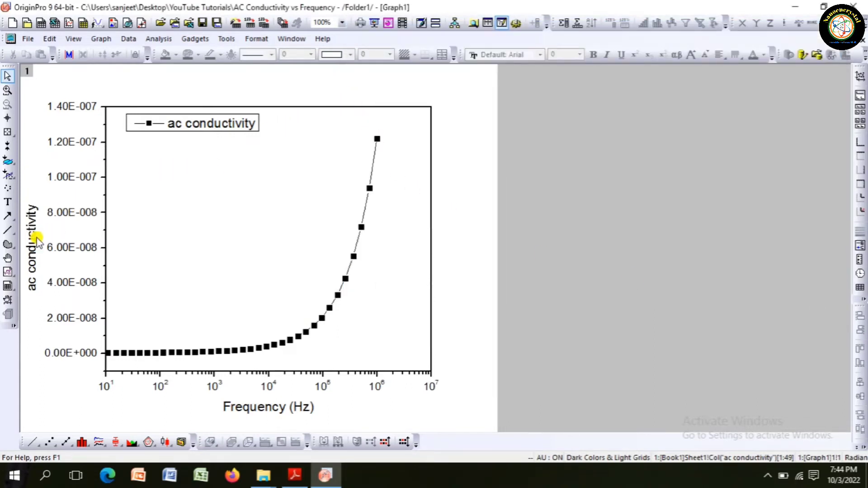
Step: Move the ac conductivity axis title closer to its tick labels and shift the whole graph layer slightly up and right on the page
left_click(35, 209)
left_click_drag(36, 209, 36, 209)
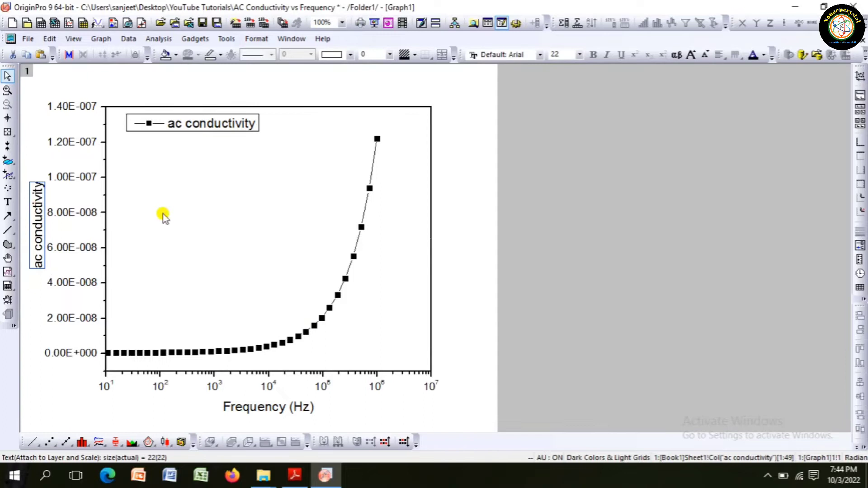
double_click(219, 217)
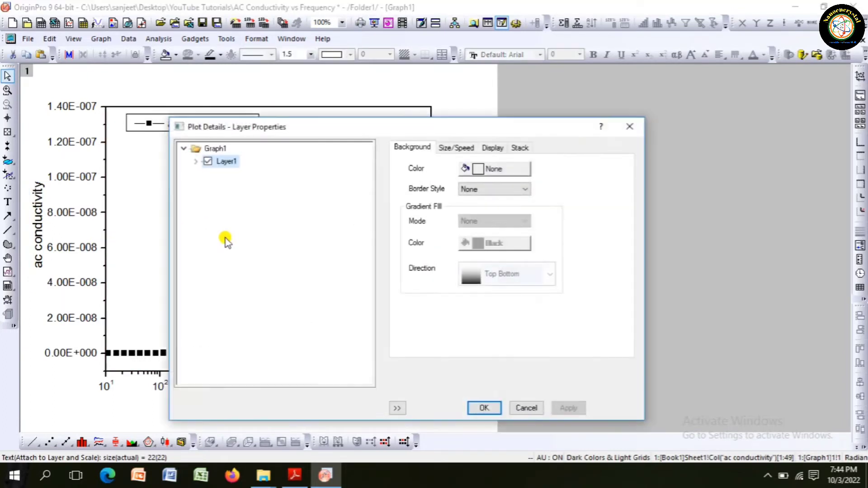
left_click(629, 127)
left_click_drag(224, 210, 256, 212)
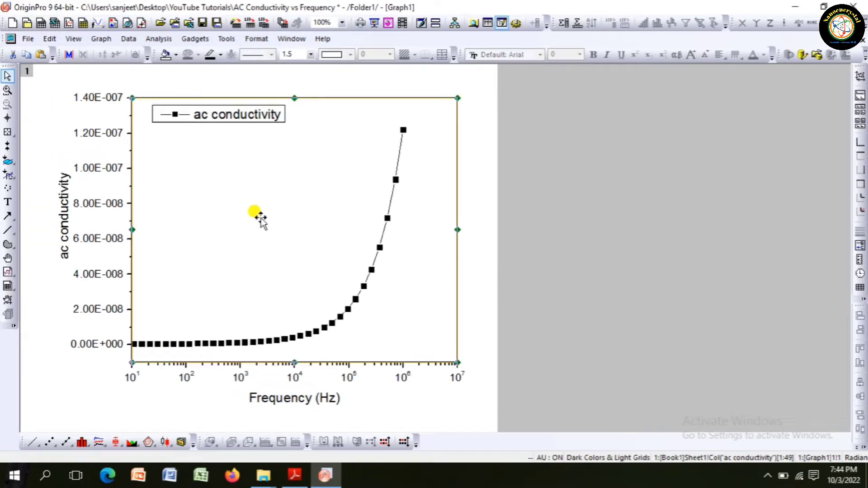
left_click(465, 262)
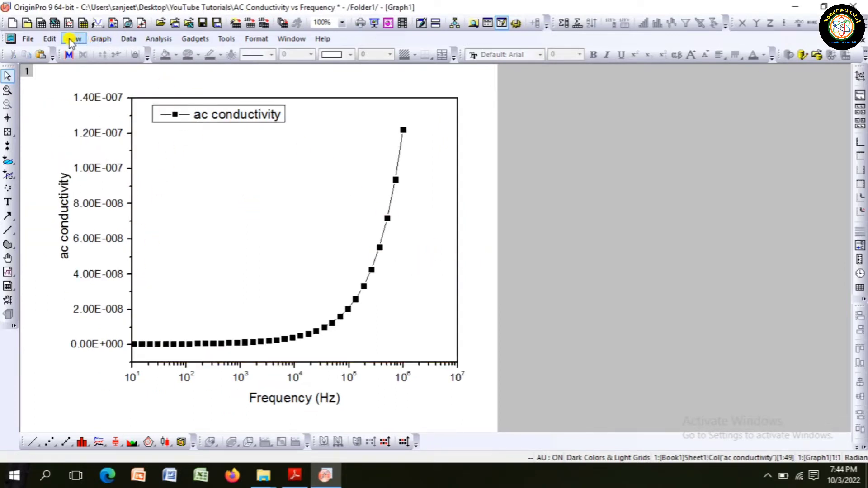
Step: Start a nonlinear curve fit with the Almond-West formalism category and the AlmondWestFormalism (User) function
left_click(159, 39)
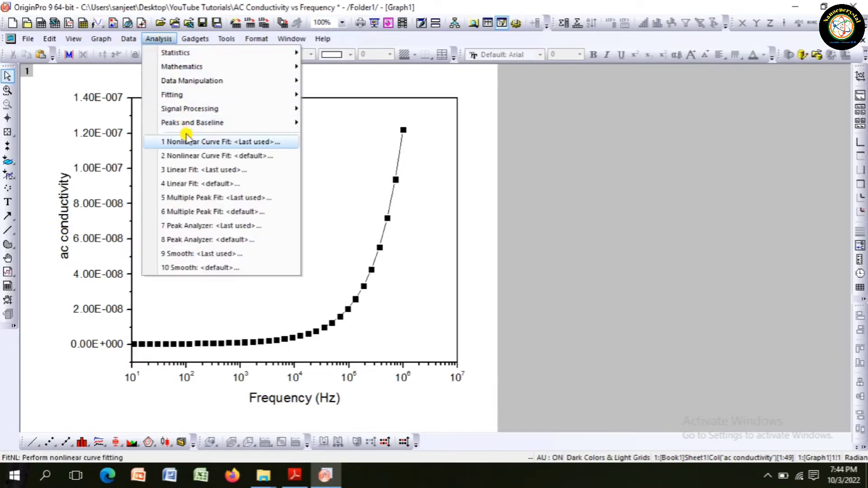
left_click(187, 140)
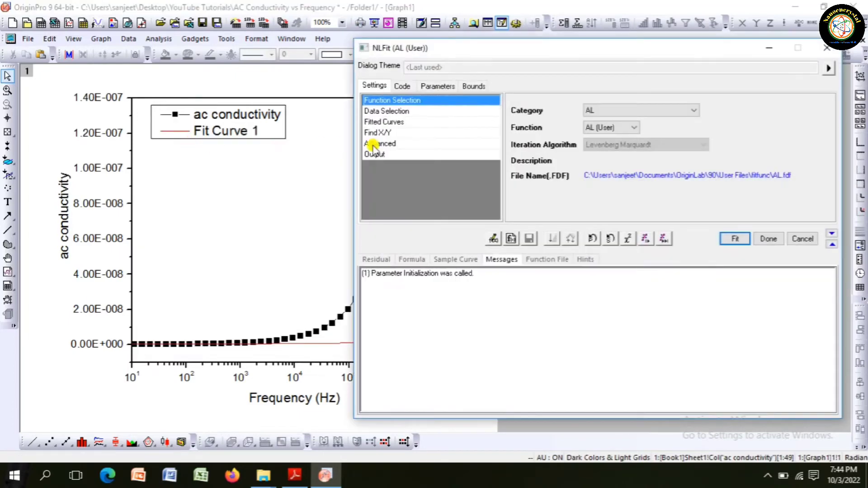
left_click(625, 119)
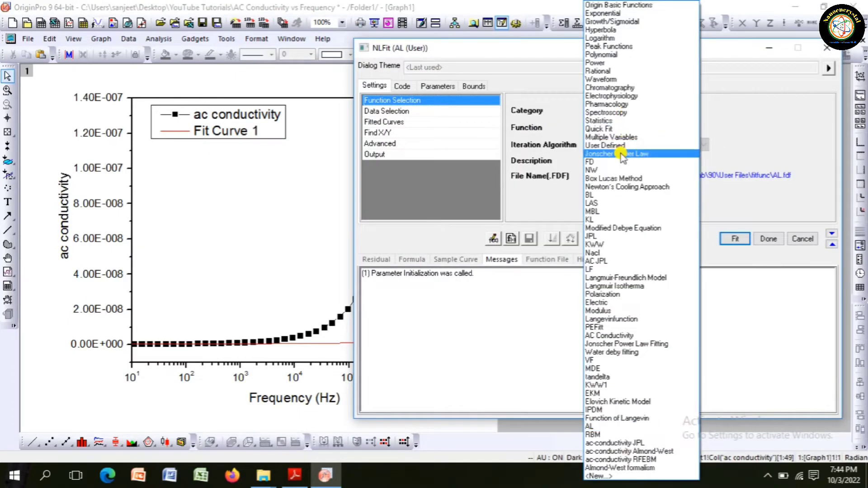
left_click(615, 471)
left_click(616, 128)
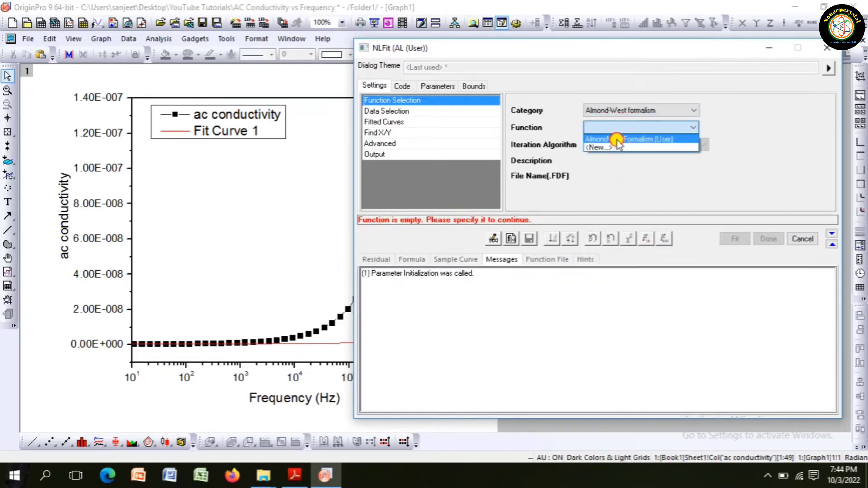
left_click(617, 139)
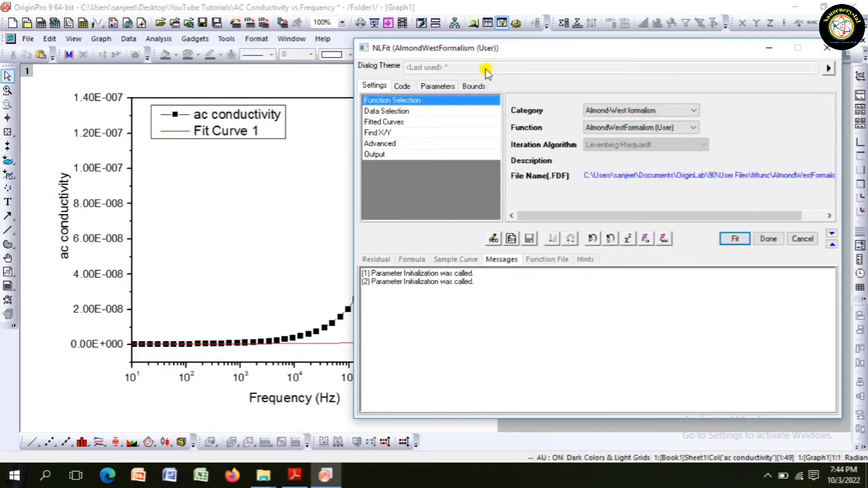
Step: Uncover the plot and run seven single fit iterations on the ac conductivity data
left_click_drag(536, 59, 608, 39)
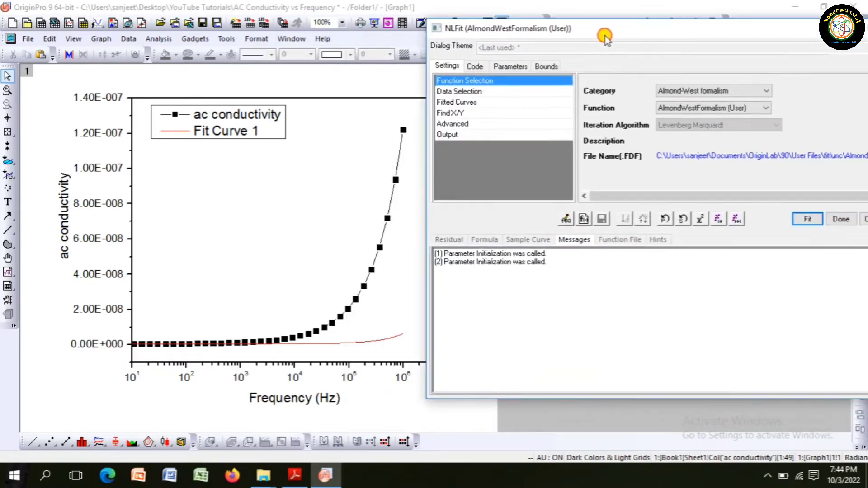
left_click(718, 219)
left_click(718, 220)
left_click(718, 219)
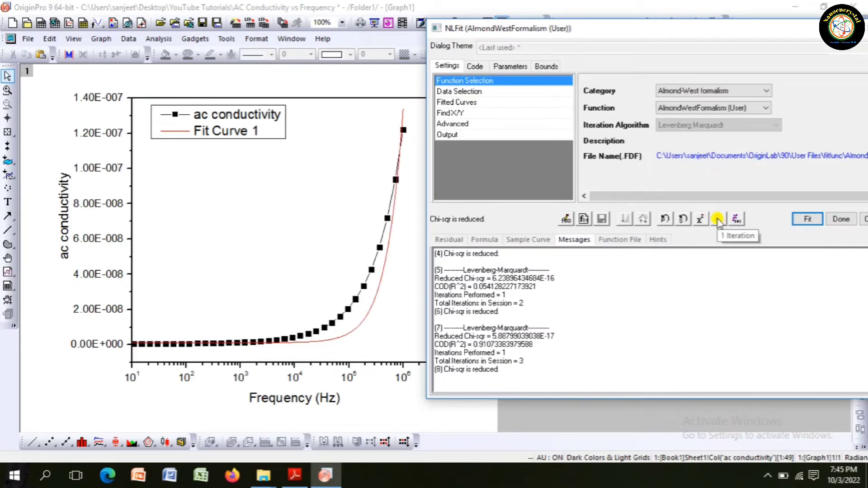
left_click(717, 219)
left_click(718, 219)
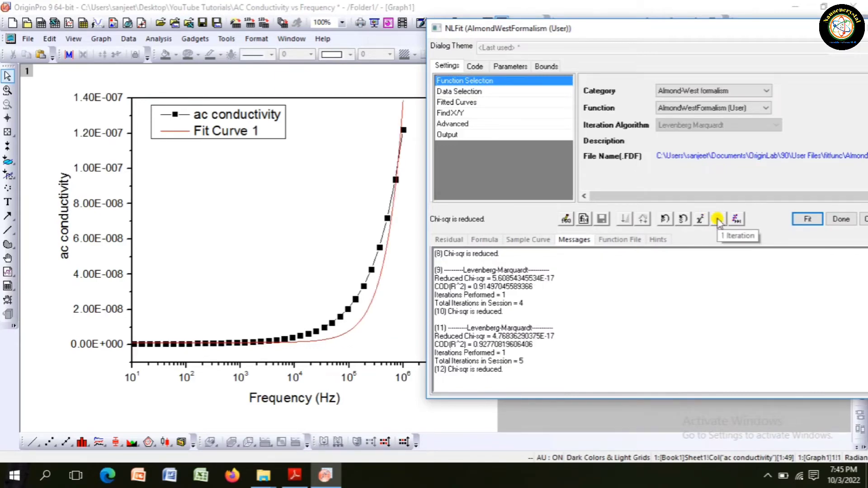
left_click(717, 219)
left_click(718, 220)
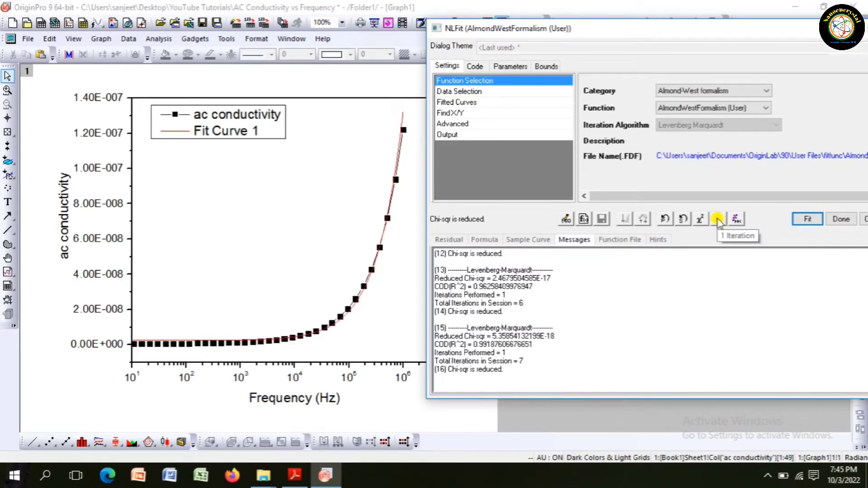
Step: Fit the curve until it converges and finish the fit to generate the report sheet
left_click(736, 219)
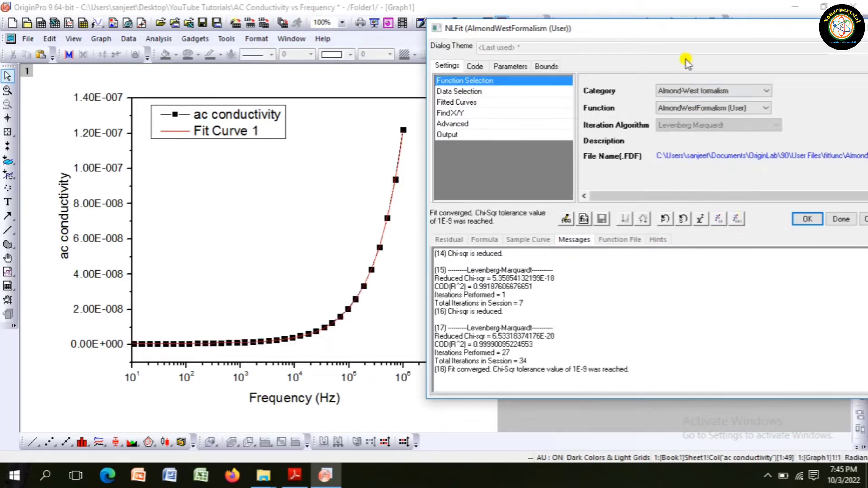
left_click_drag(739, 32, 664, 49)
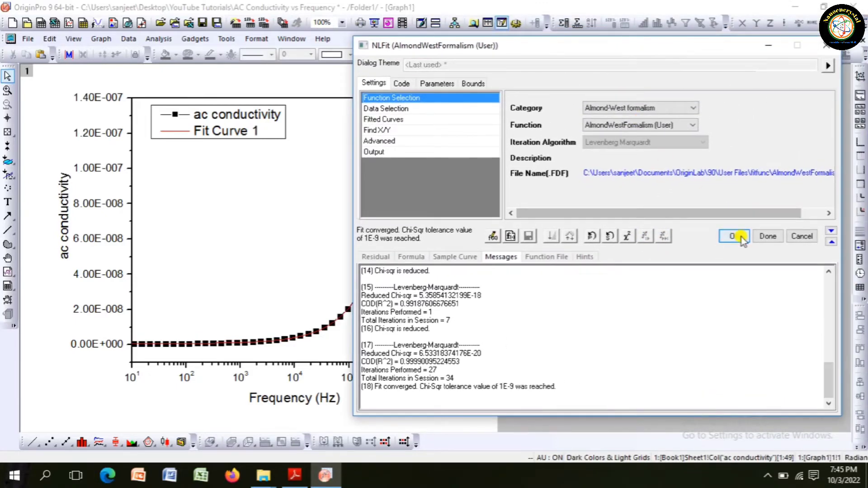
left_click(759, 236)
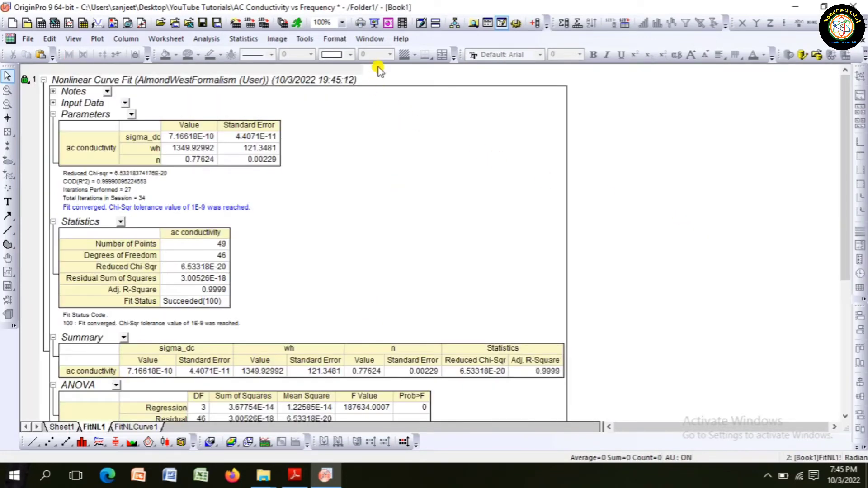
Step: Return to Graph1, move the fit results table off the plot into the empty area beside the page, and enlarge it
left_click(376, 39)
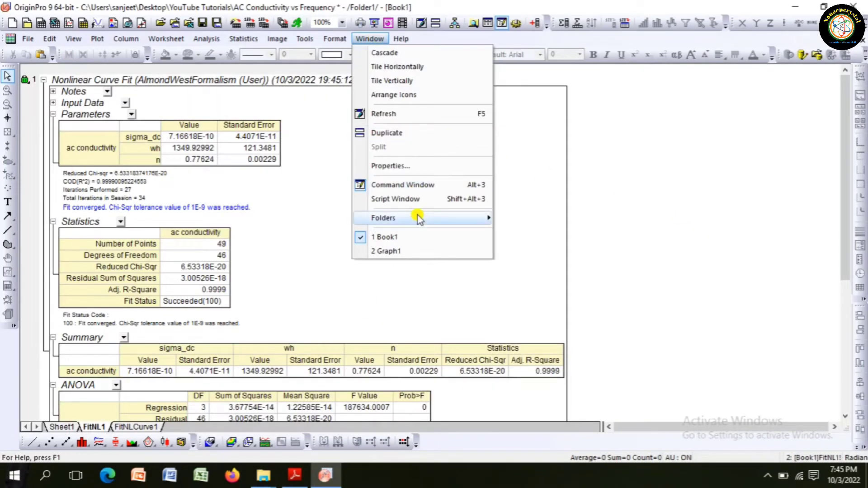
left_click(413, 247)
left_click(352, 233)
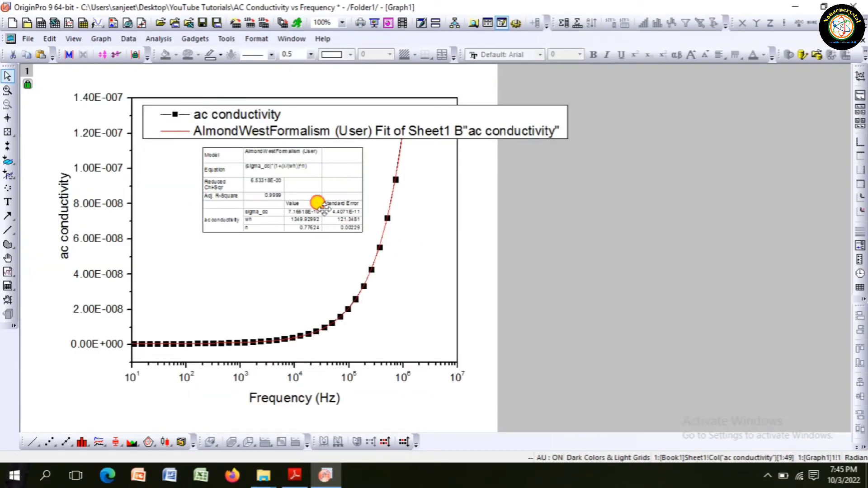
left_click_drag(316, 202, 651, 204)
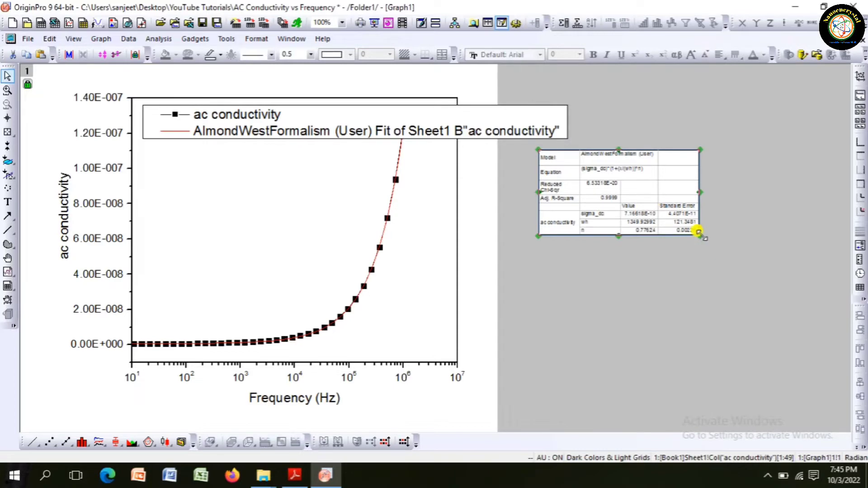
left_click_drag(702, 240, 836, 307)
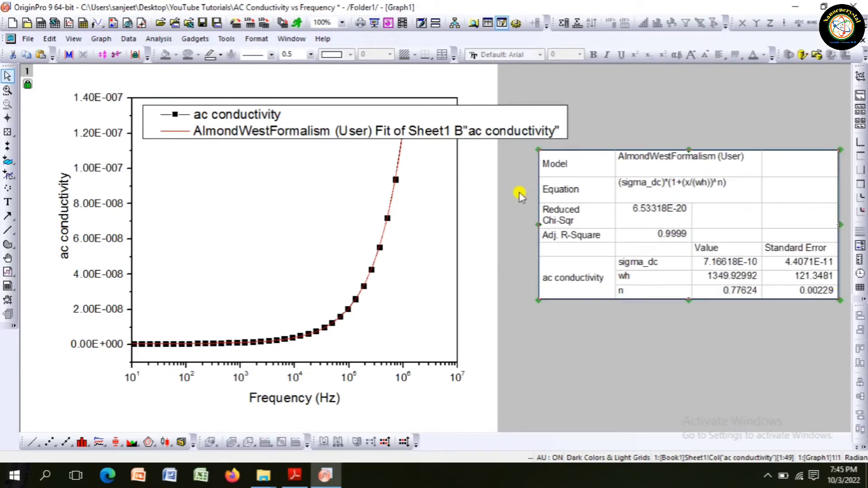
Step: Change the legend text of the ac conductivity data series to "Experimental data points"
double_click(471, 131)
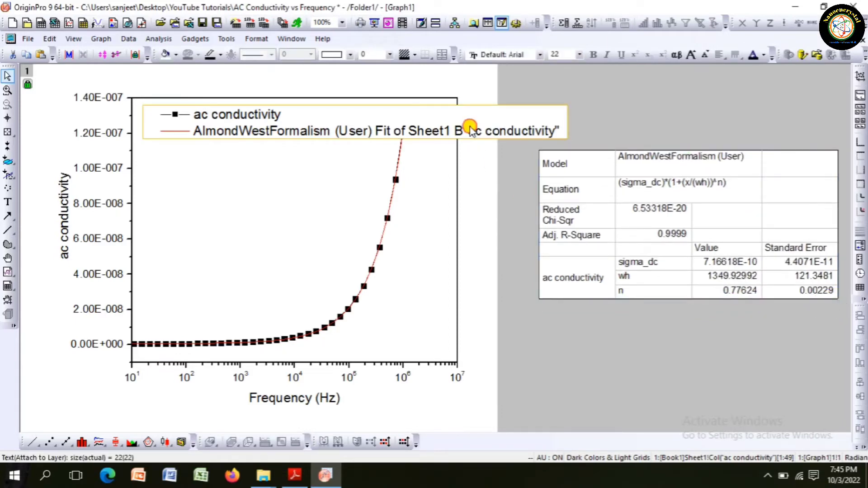
left_click(251, 130)
left_click_drag(195, 115, 237, 120)
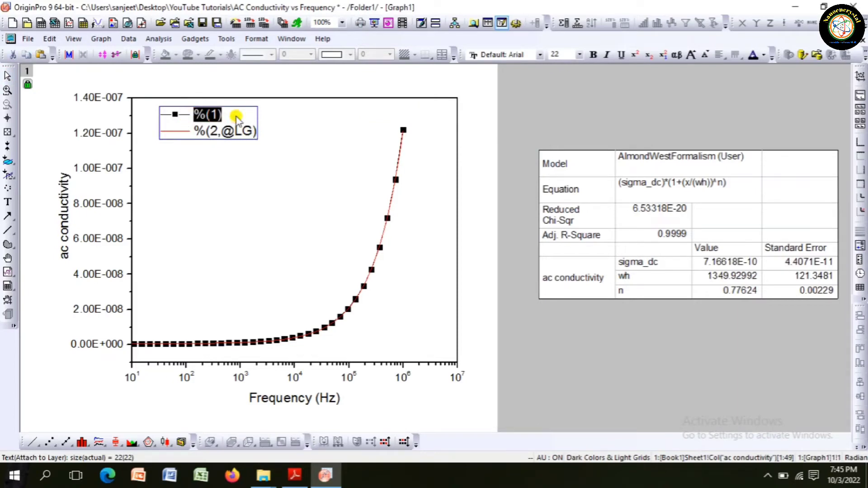
type("Exp")
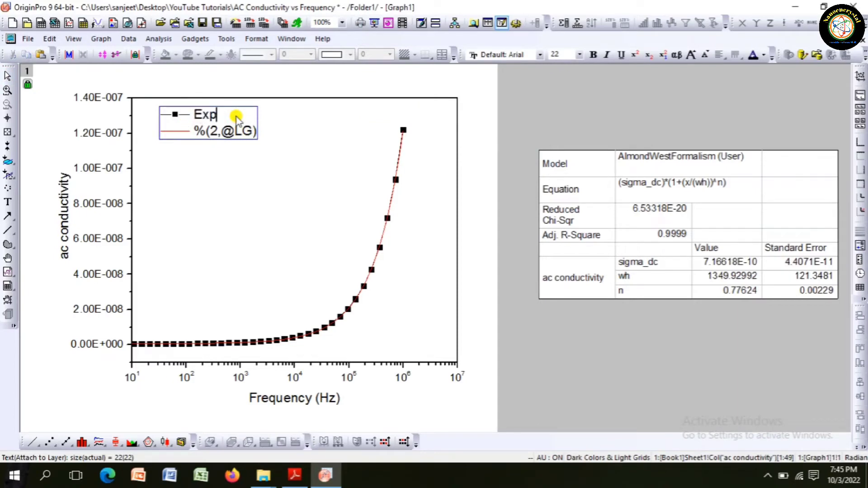
type("er")
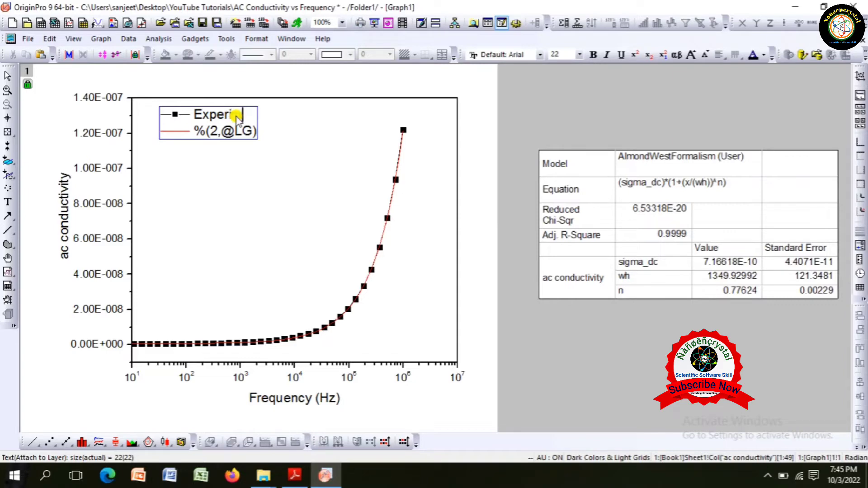
type("imental")
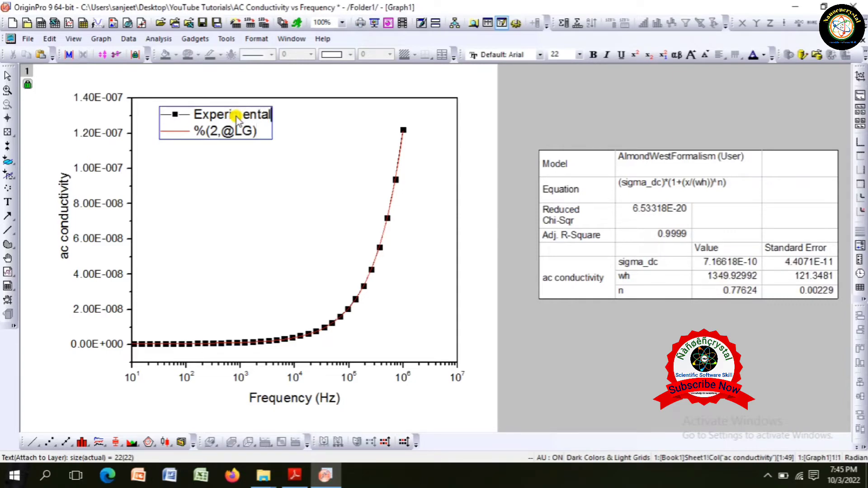
type(" dtat")
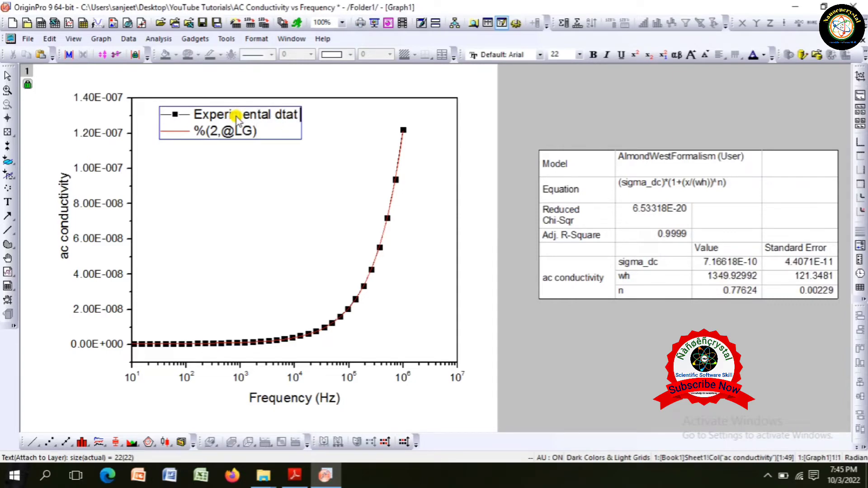
type(" pou")
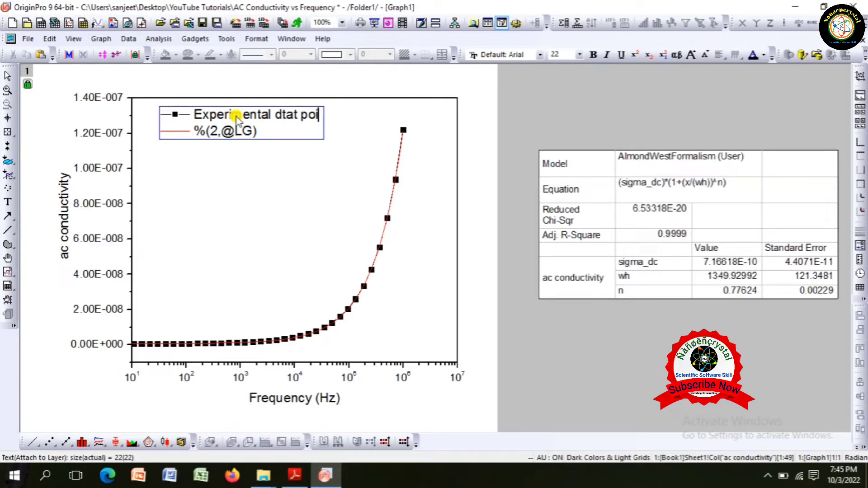
type("nts")
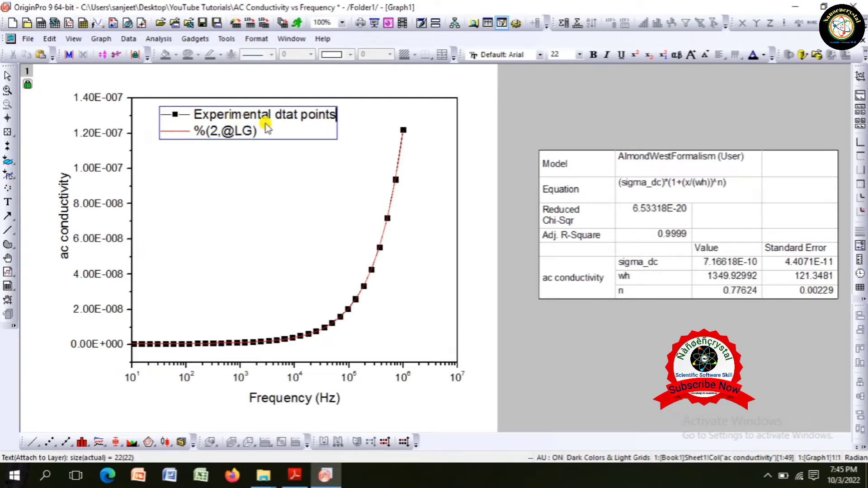
key("BackSpace")
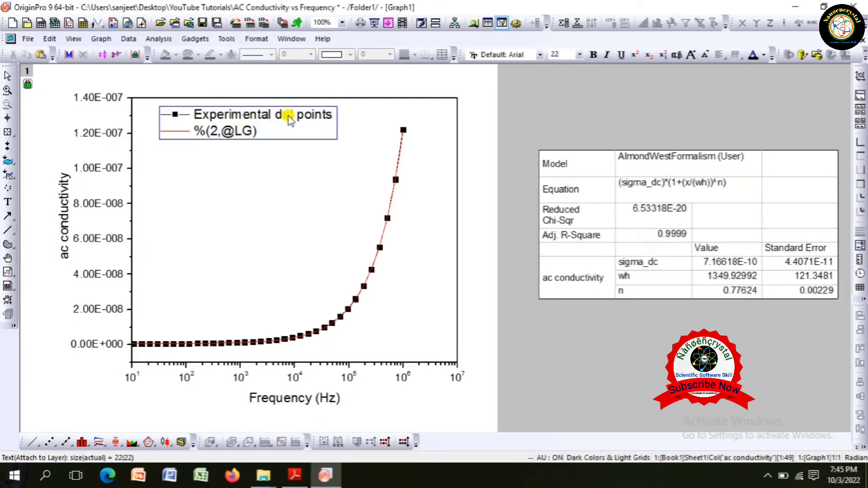
type("ata")
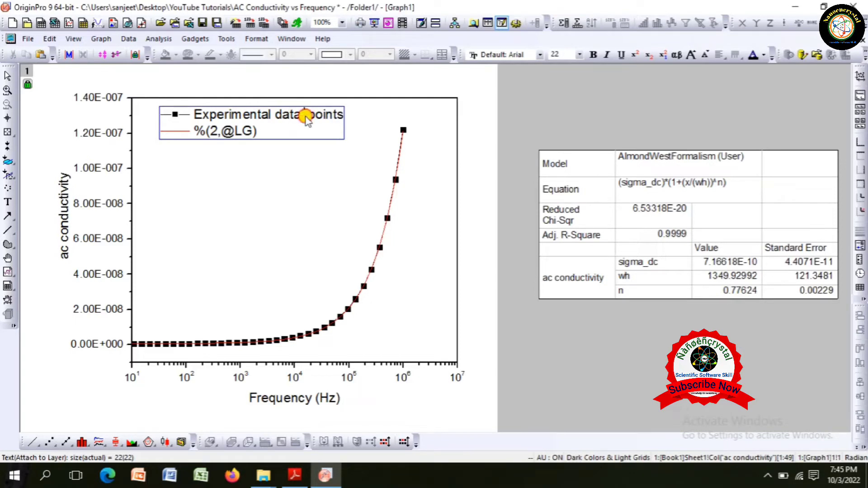
key("Delete")
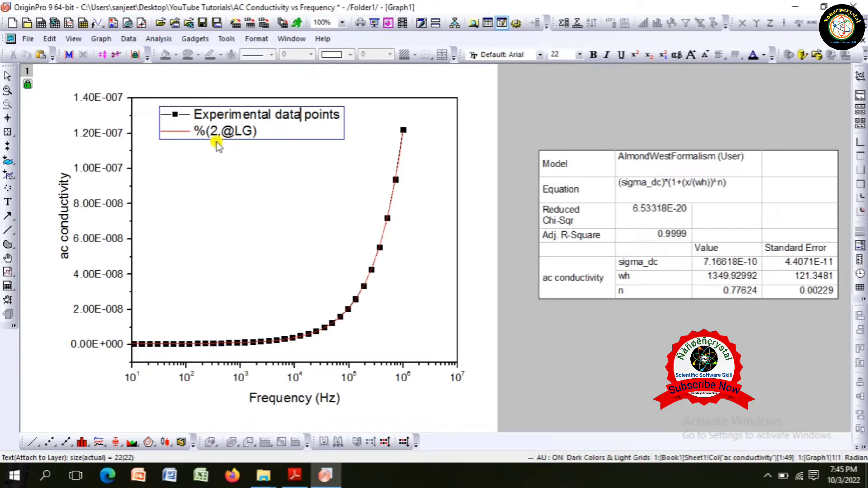
Step: Replace the legend text of the fitted curve with "Fit to Almond-West Formalism"
left_click_drag(199, 132, 282, 135)
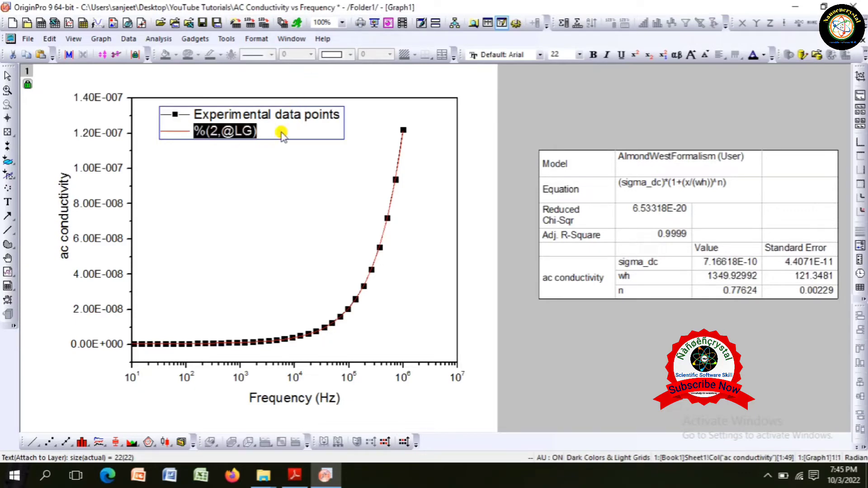
type("Fit to")
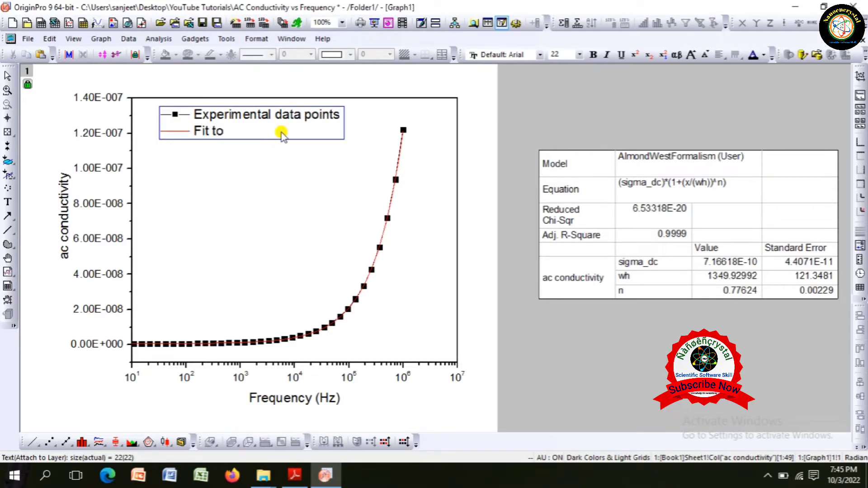
type(" Almond-West formalism")
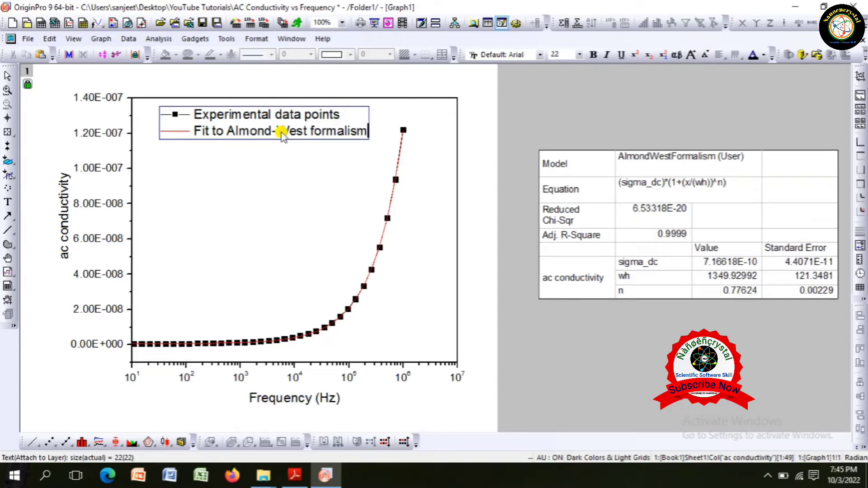
left_click(315, 134)
key("BackSpace")
type("F")
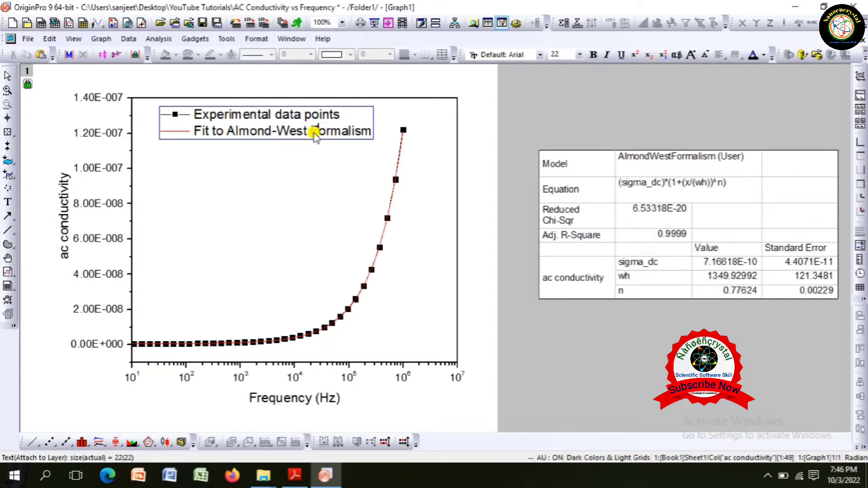
Step: Make both legend entries bold and shrink the legend box so its text size becomes 18
key("ctrl+a")
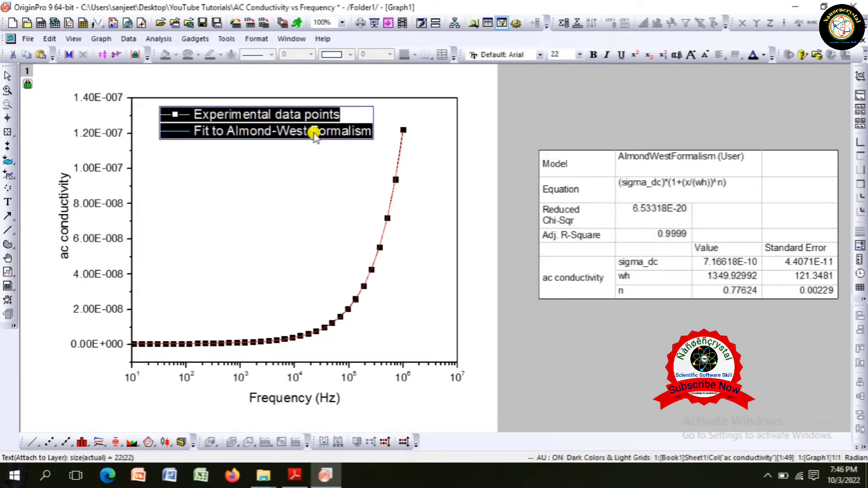
left_click(593, 54)
left_click(535, 112)
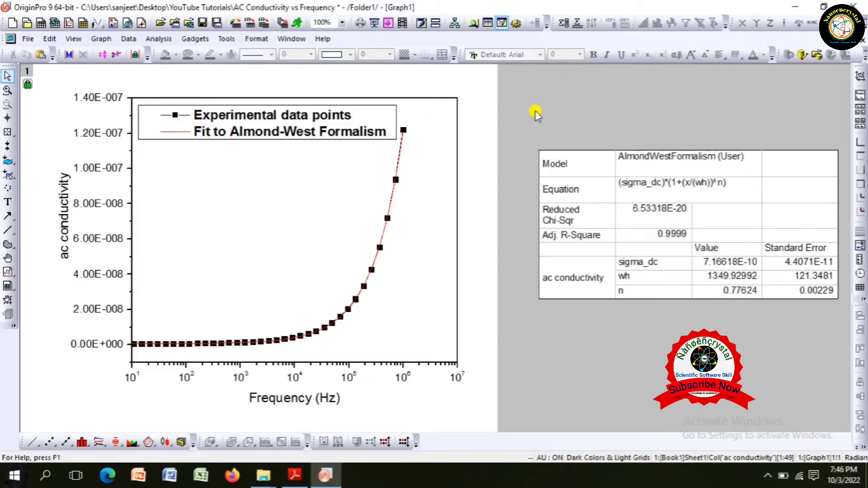
left_click(357, 136)
left_click_drag(401, 133, 349, 133)
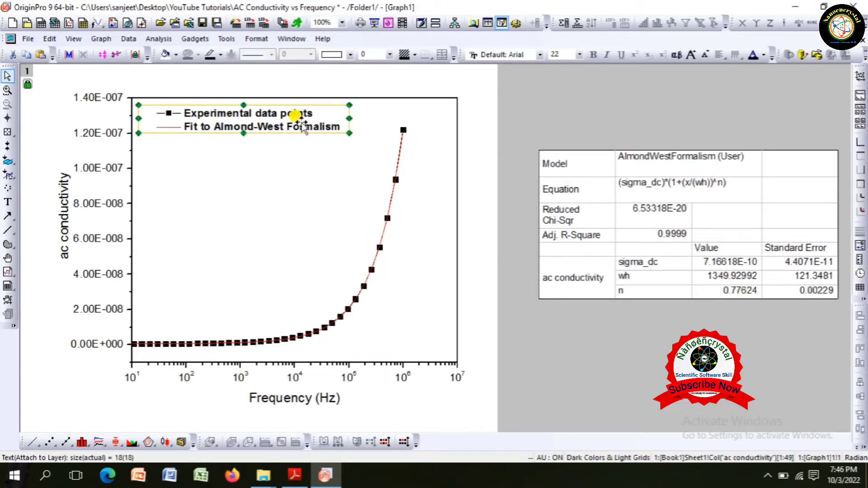
left_click(267, 193)
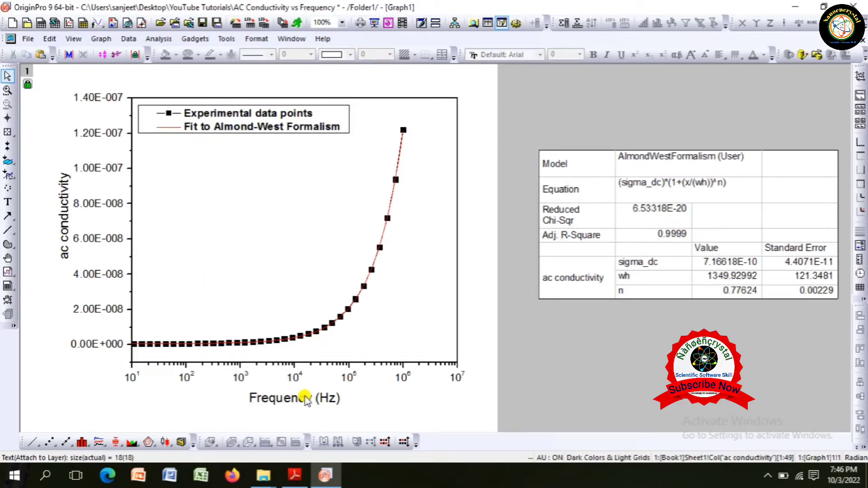
Step: Set the line thickness of the graph's axes and frame to 3
left_click(266, 255)
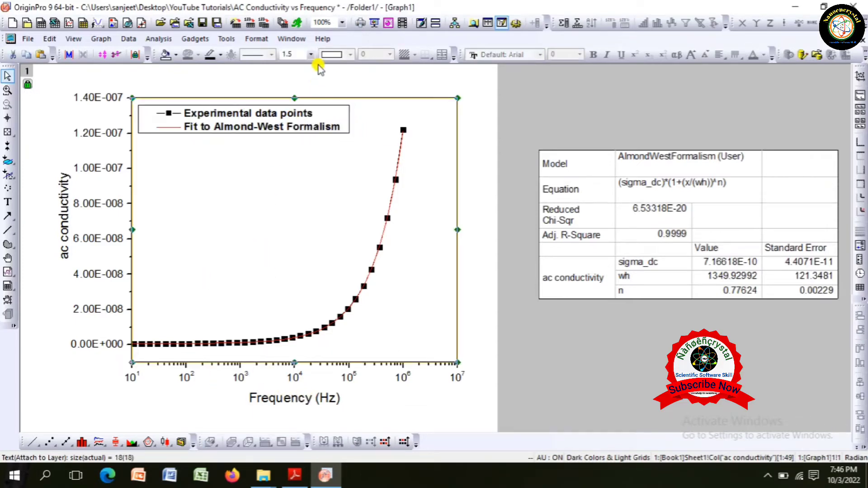
left_click(310, 54)
left_click(298, 106)
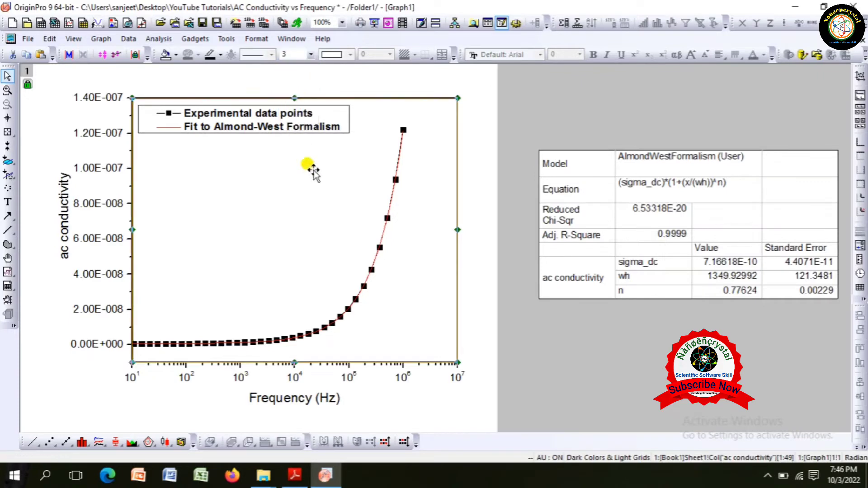
left_click(455, 272)
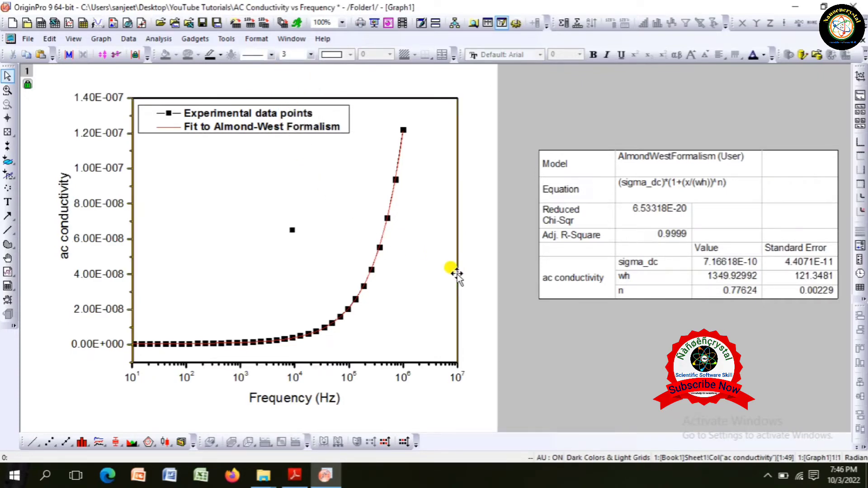
left_click(455, 273)
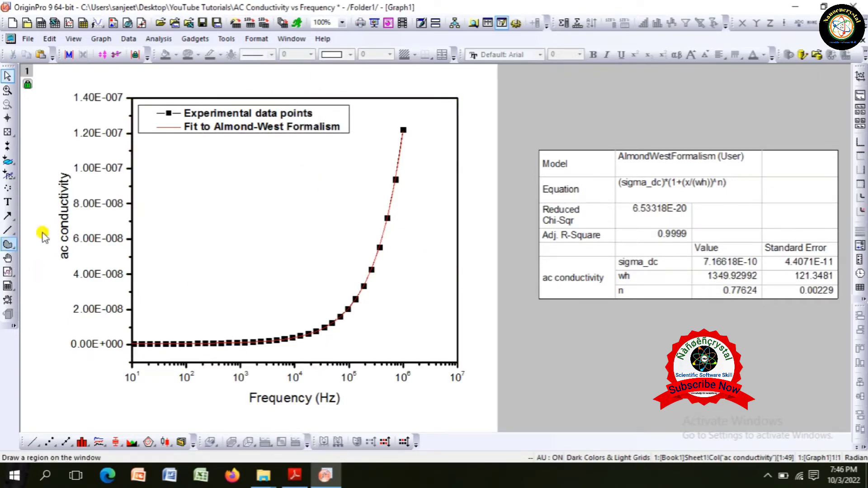
Step: Make the tick labels of both the ac conductivity axis and the frequency axis bold
left_click(107, 238)
left_click(594, 55)
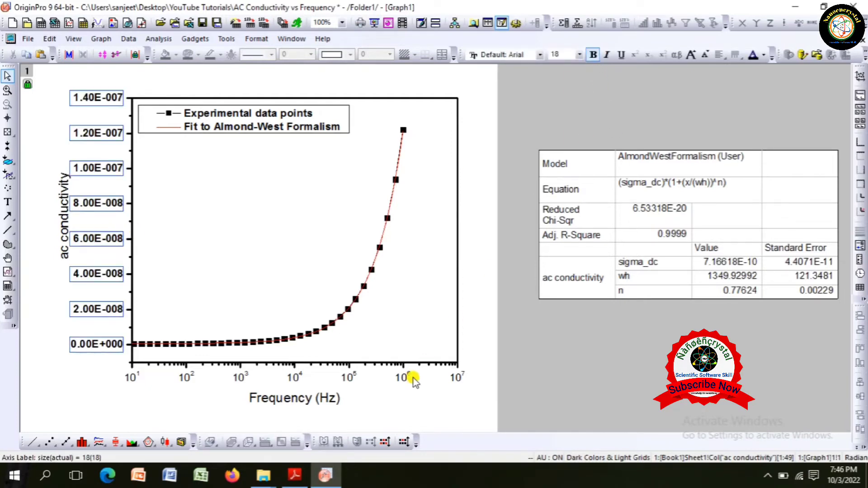
left_click(349, 379)
left_click(593, 55)
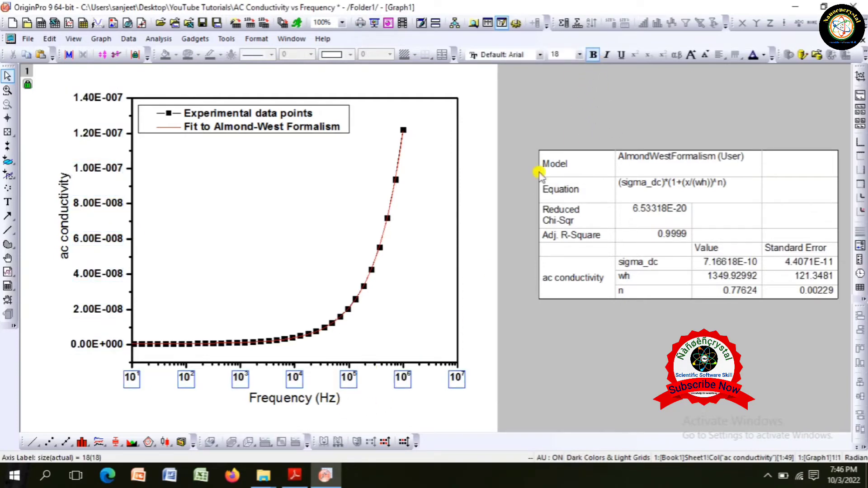
left_click(393, 414)
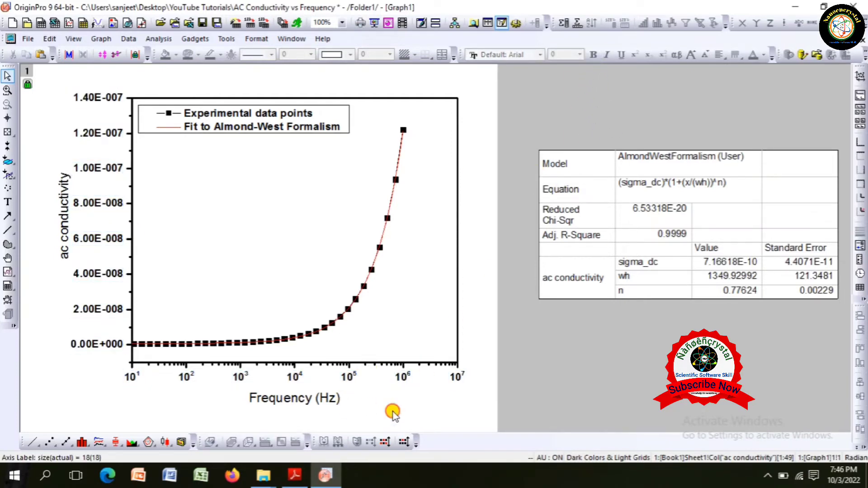
Step: Save the project and set the font size of the "ac conductivity" axis title to 36
double_click(67, 220)
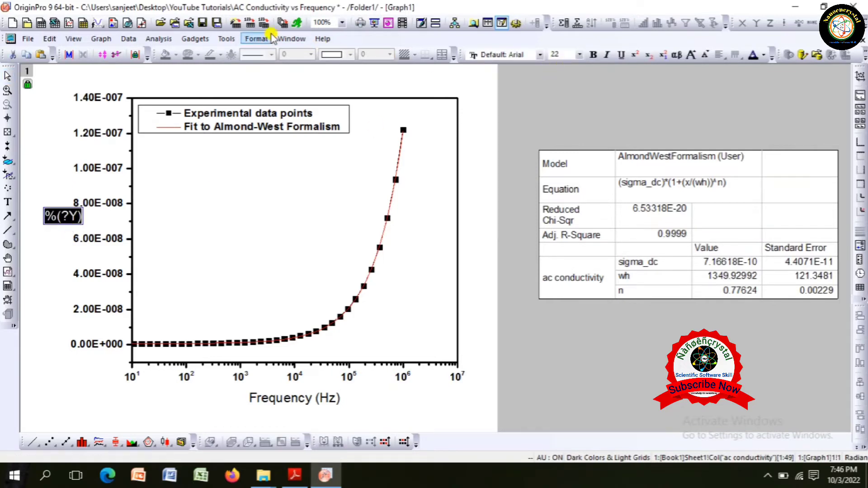
left_click(202, 23)
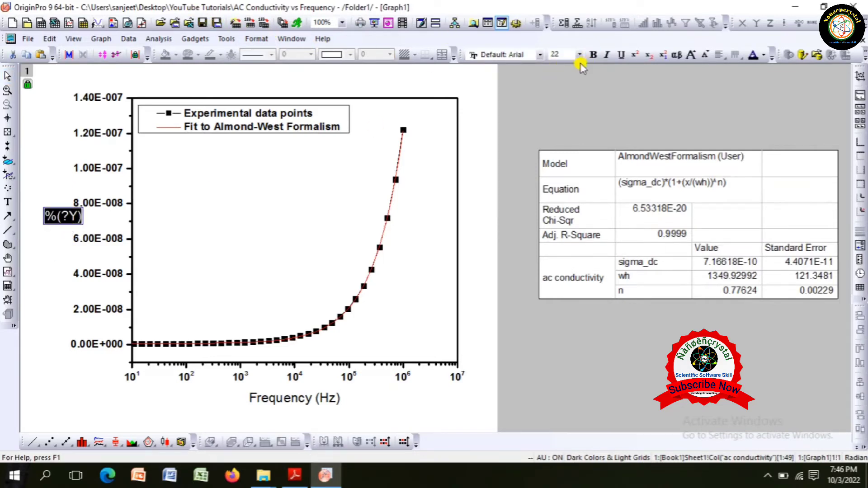
left_click(566, 55)
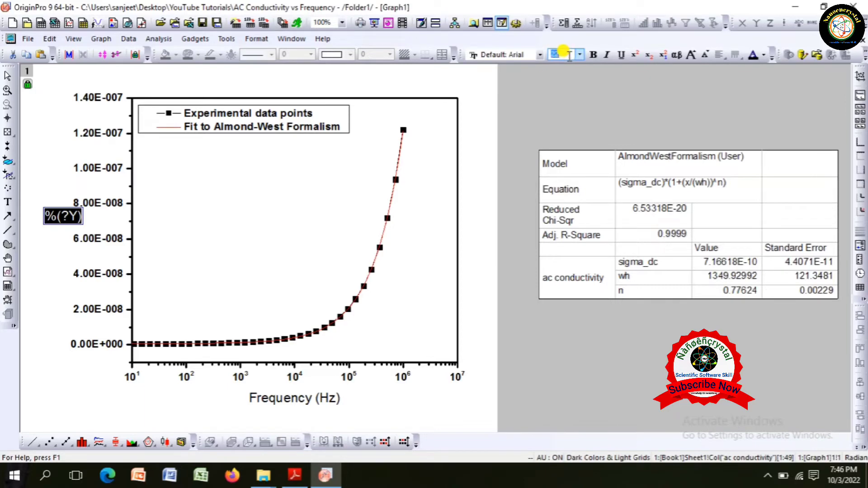
type("36")
key("Return")
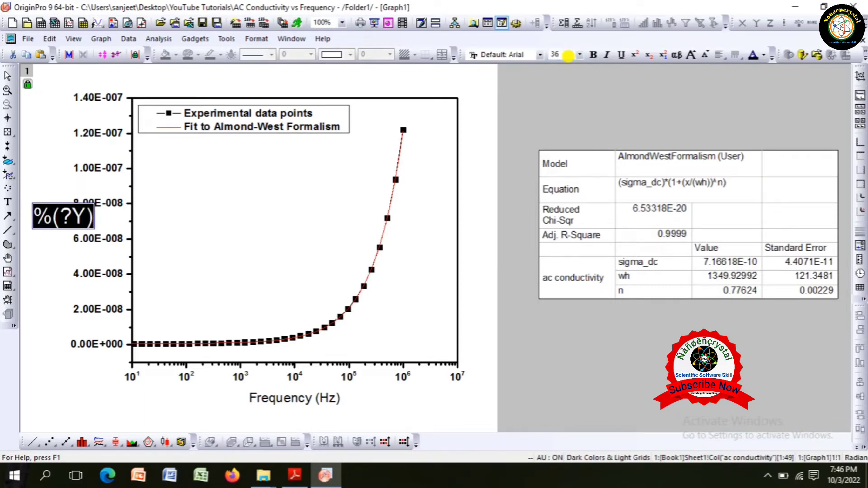
left_click(45, 260)
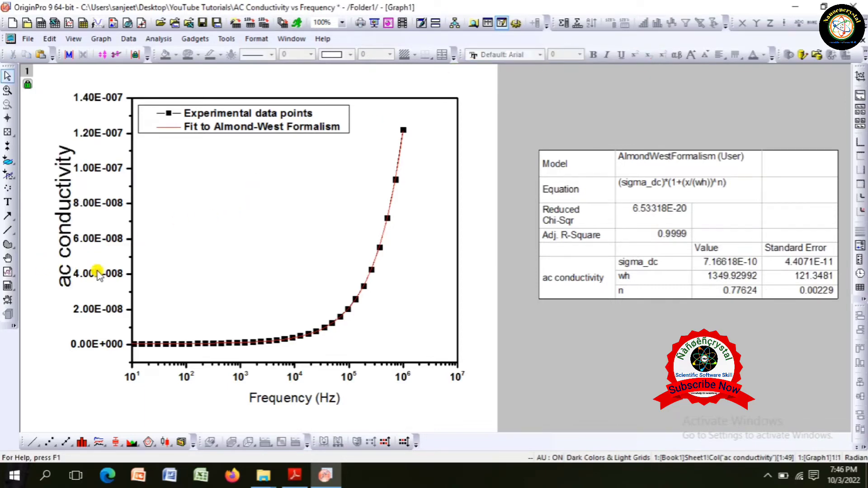
Step: Make the "ac conductivity" axis title bold and move it outward, clear of the tick labels
double_click(67, 226)
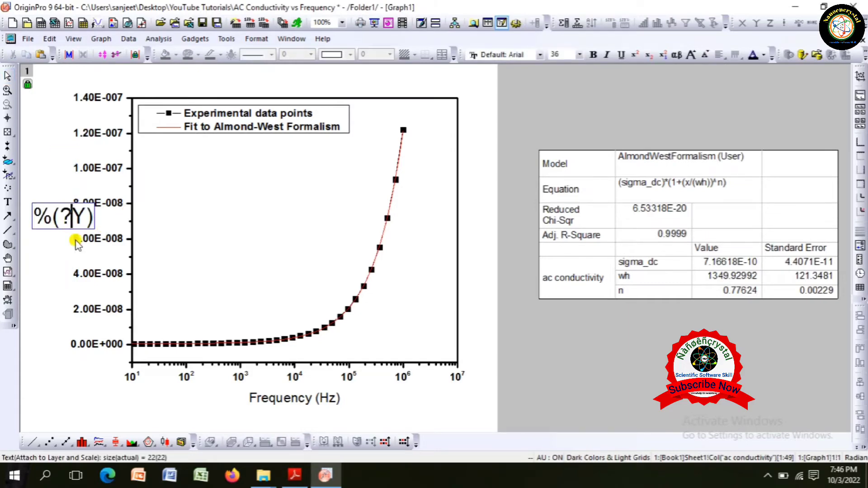
key("ctrl+a")
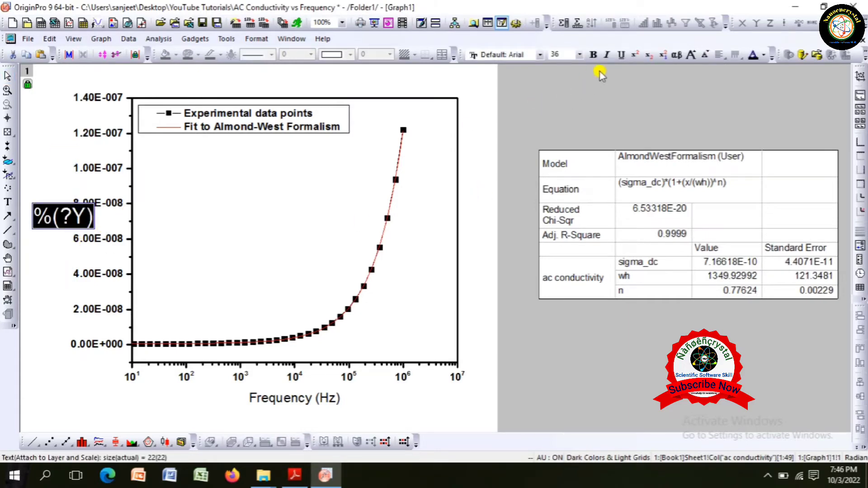
left_click(593, 55)
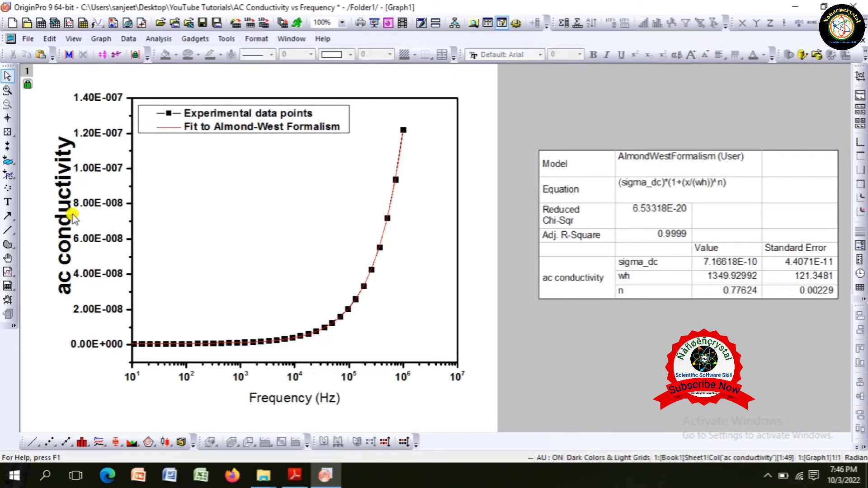
left_click(59, 211)
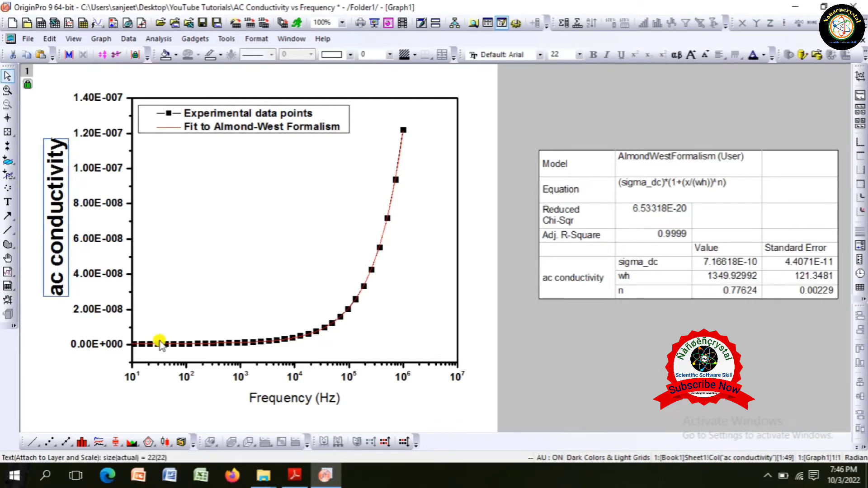
Step: Set the "Frequency (Hz)" axis title to font size 36 and make it bold
double_click(288, 400)
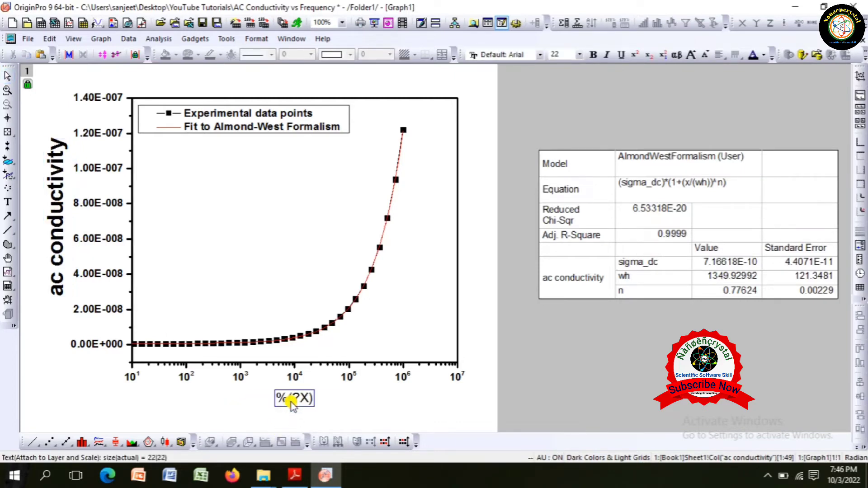
key("ctrl+a")
left_click(561, 56)
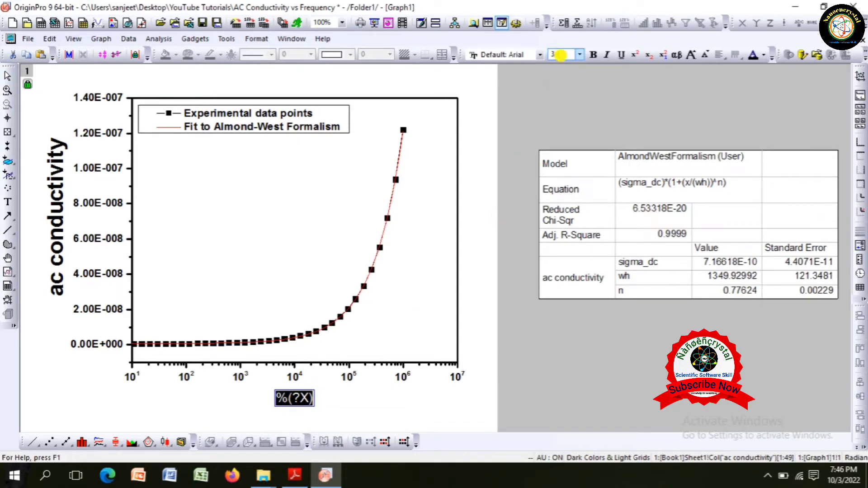
key("Return")
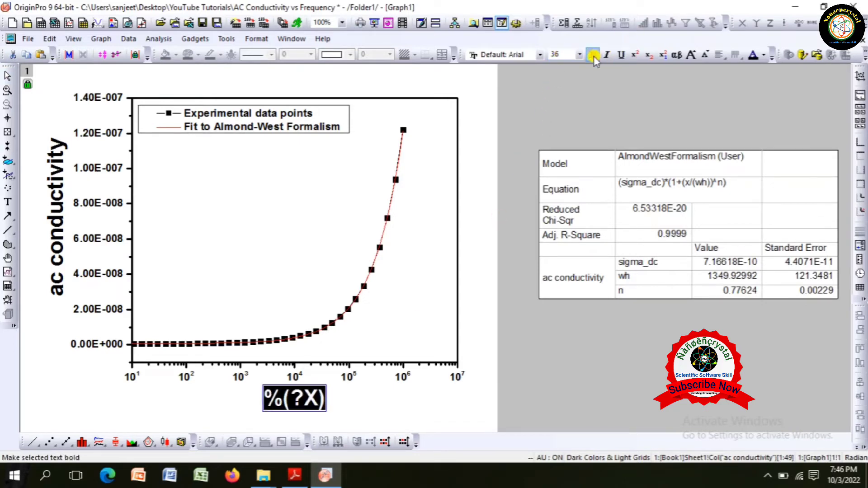
left_click(488, 316)
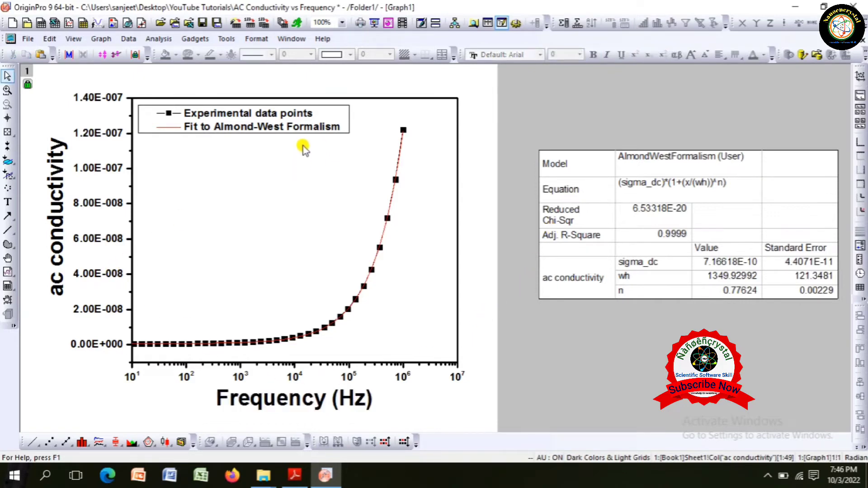
Step: Open the plot properties of the red fit curve and set its line width to 3
double_click(335, 335)
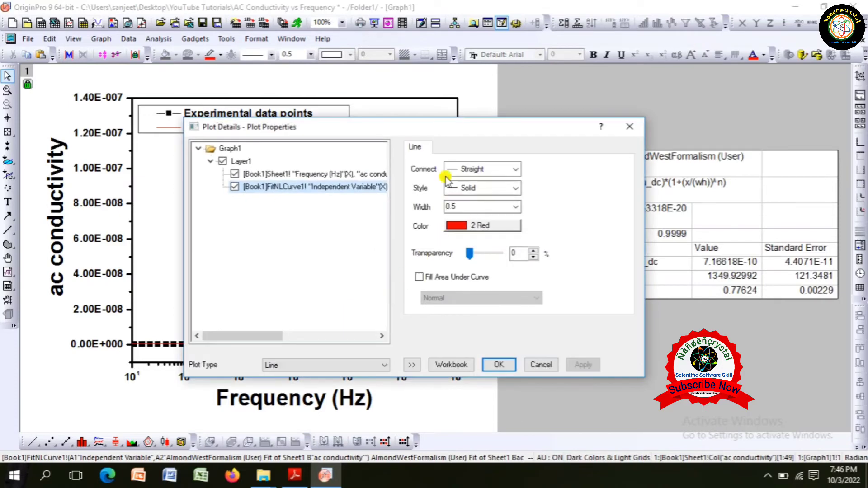
left_click(515, 207)
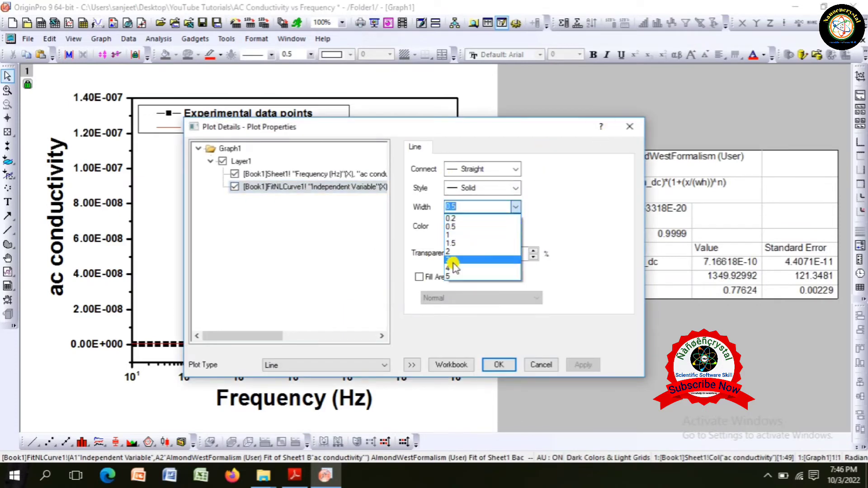
left_click(453, 260)
Step: Give the experimental data series open circle symbols with edge thickness 20 and size 18, and apply the plot properties
left_click(329, 174)
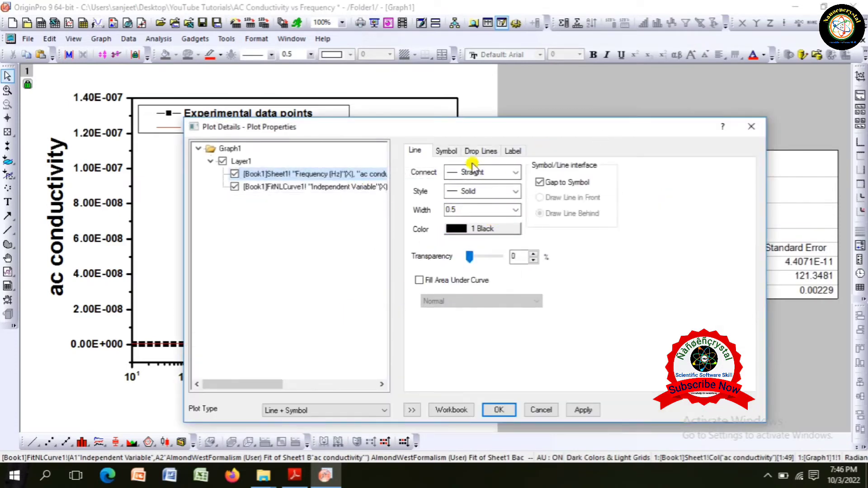
left_click(446, 150)
left_click(463, 183)
left_click(399, 227)
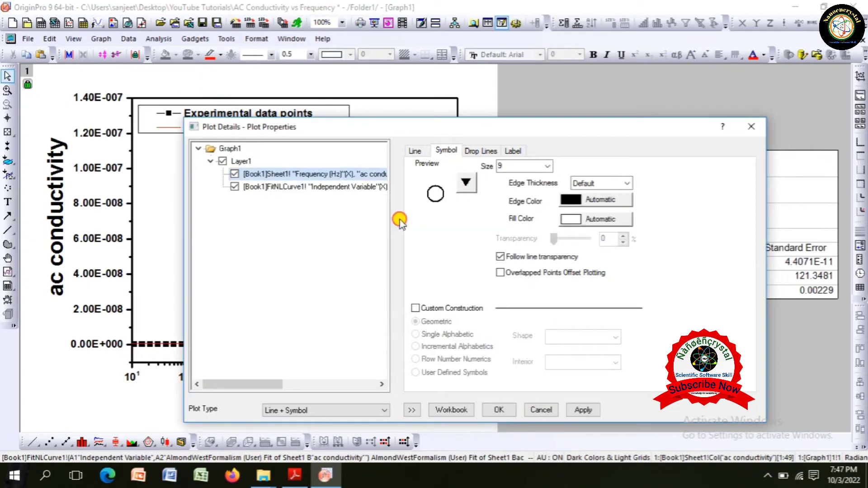
left_click(626, 183)
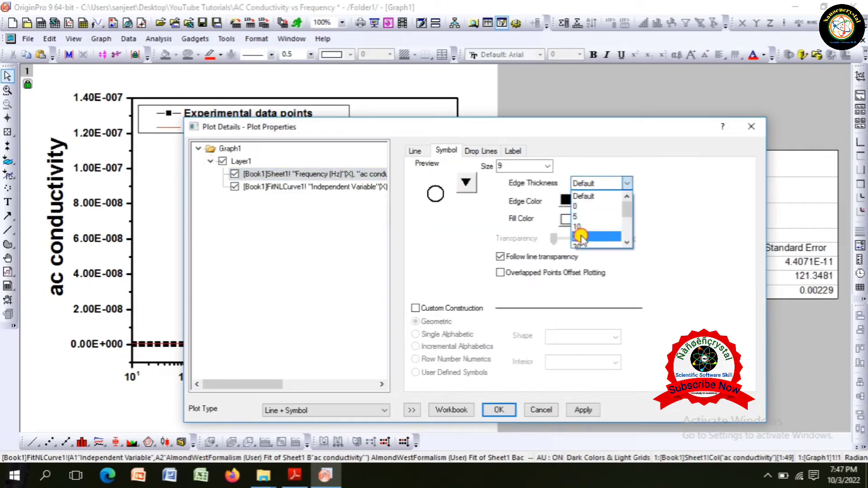
left_click(624, 232)
left_click(544, 166)
left_click(502, 236)
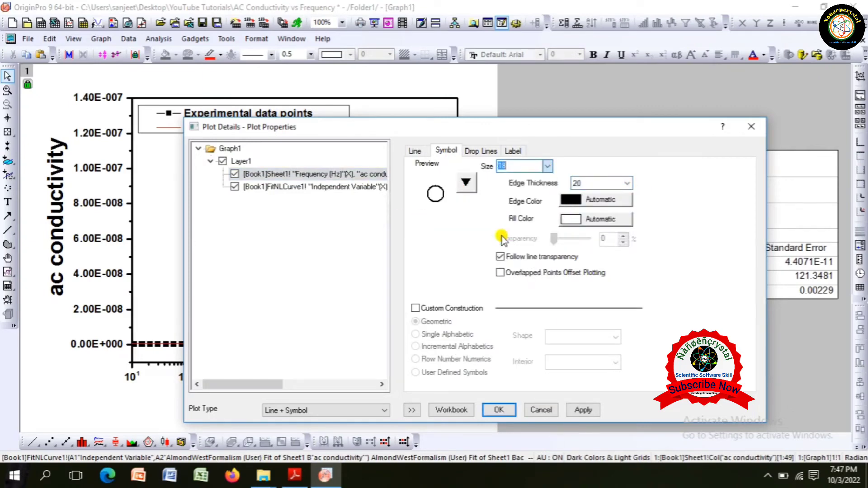
left_click(499, 411)
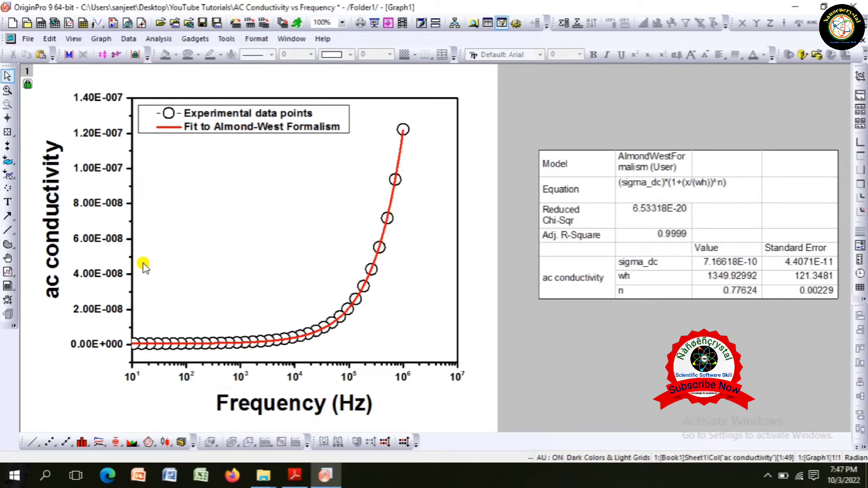
Step: Insert an equation object in the empty upper area of the plot and enter σ with the subscript dc
left_click(8, 271)
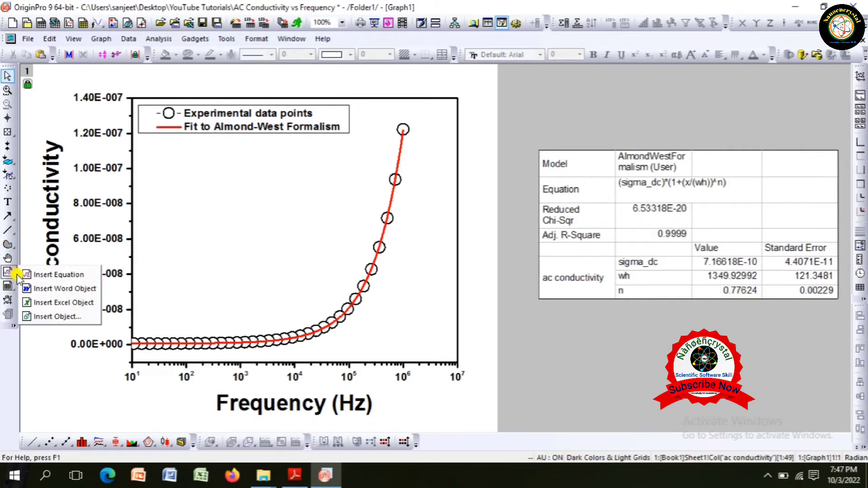
left_click(47, 276)
left_click(177, 179)
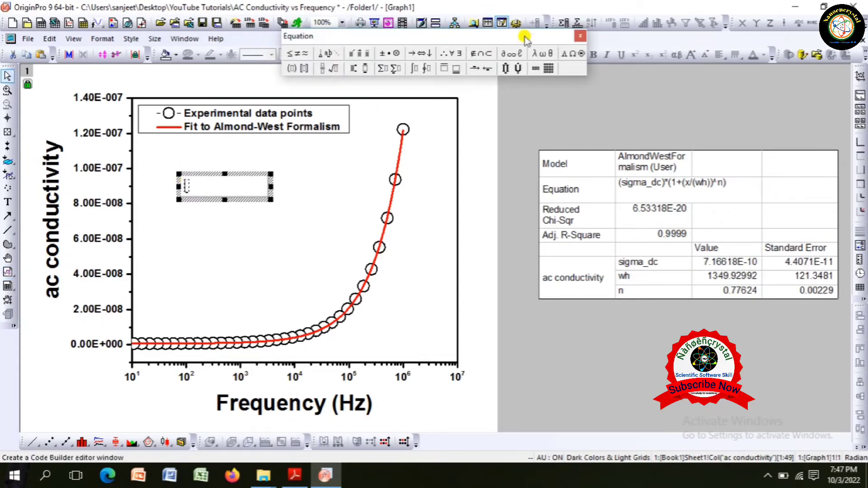
left_click(543, 54)
left_click(541, 130)
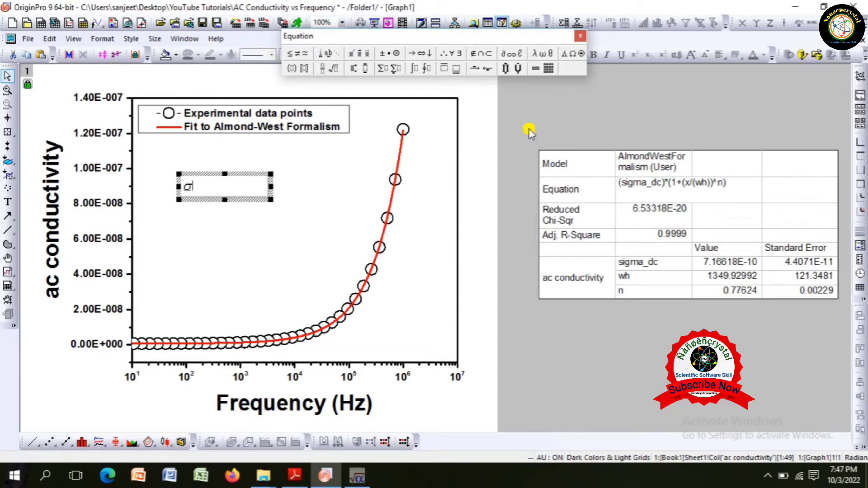
left_click(353, 70)
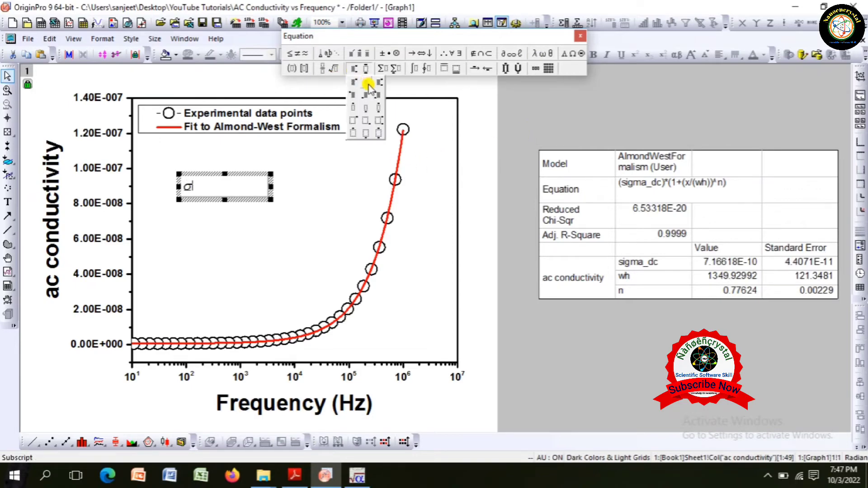
left_click(369, 85)
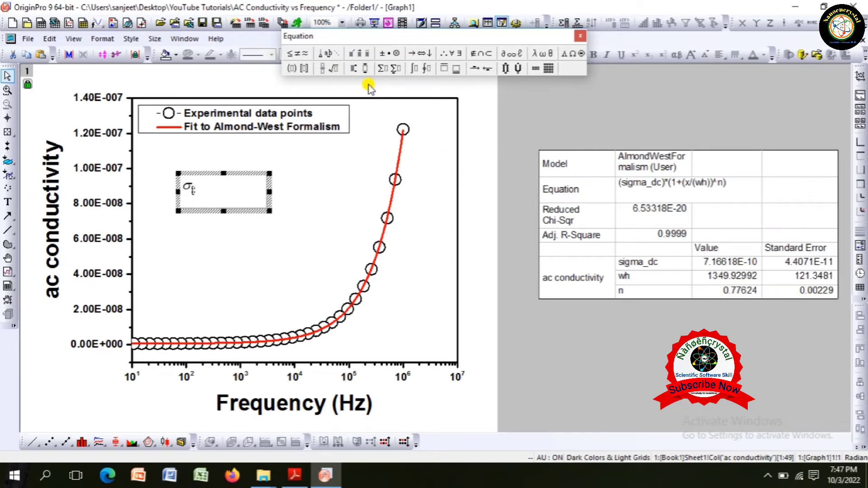
type("dc")
Step: Check the Almond-West formula in the reference PDF and enter "σ(ω) =" in front of σdc in the equation
left_click(292, 482)
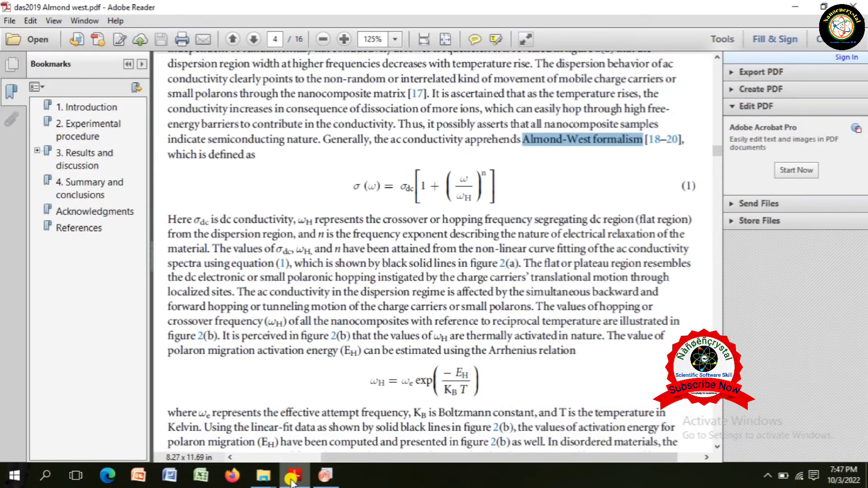
left_click(292, 482)
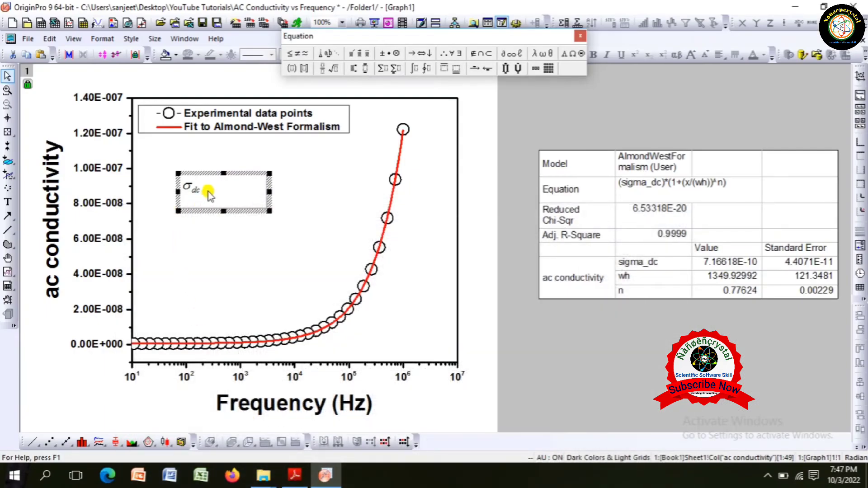
left_click(543, 53)
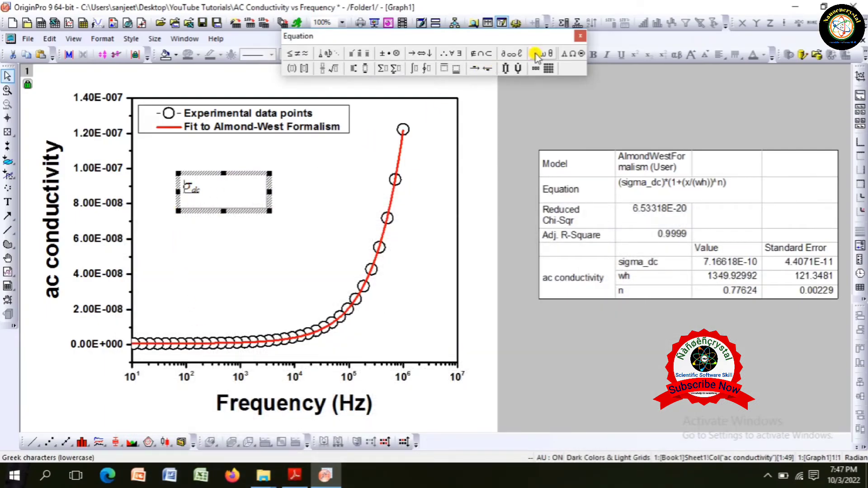
left_click(538, 129)
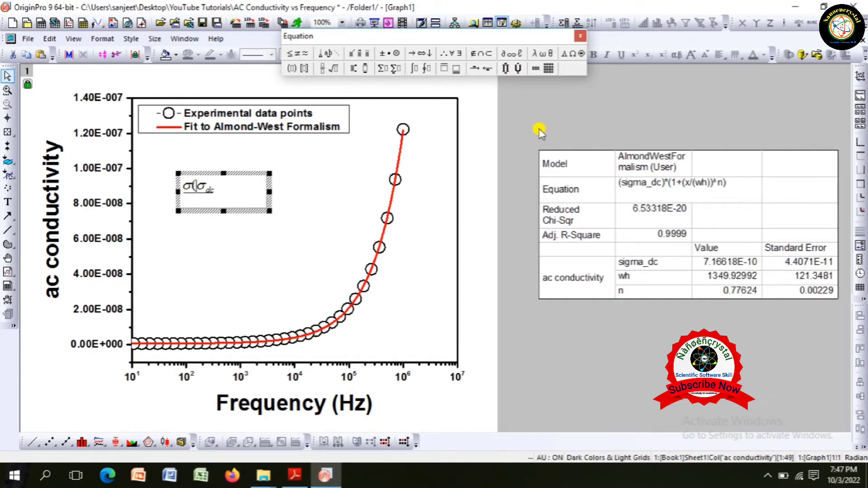
left_click(542, 53)
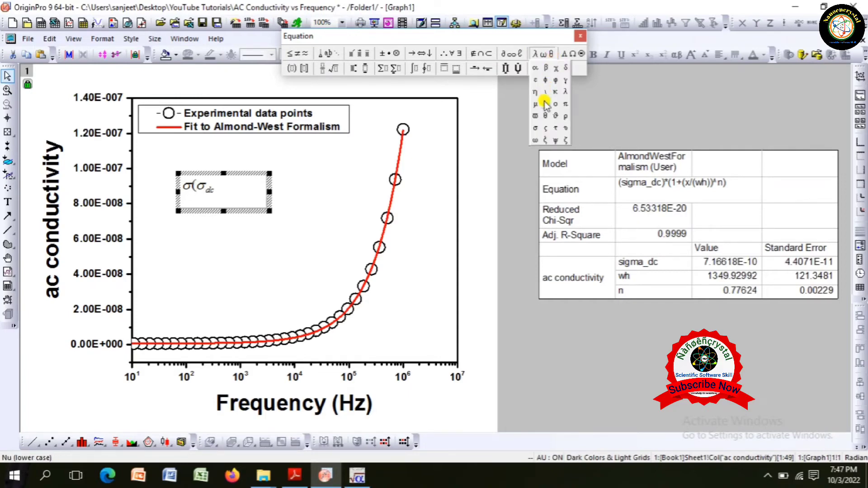
left_click(535, 140)
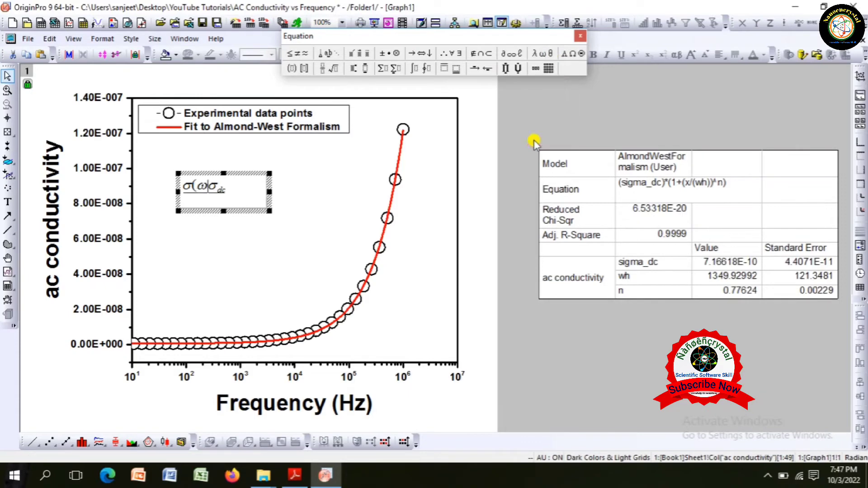
type("= σdc")
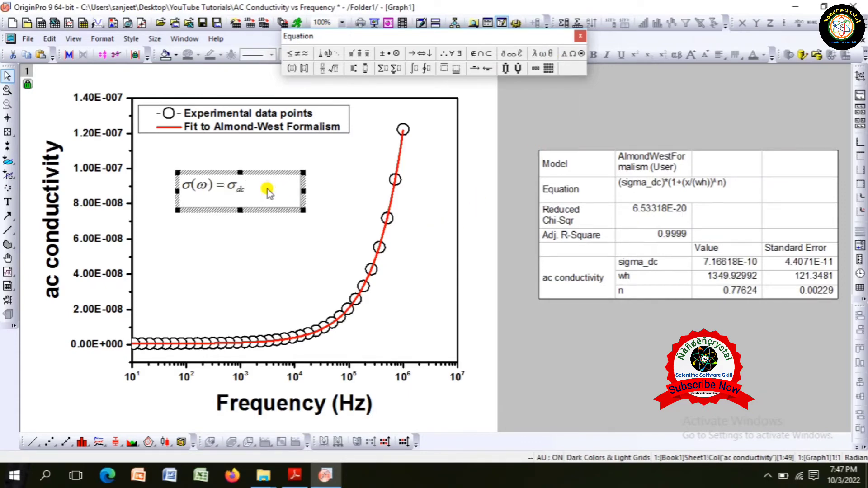
Step: Consult the formula in the PDF again and add square brackets containing "1+" after σdc
type(" +")
left_click(290, 475)
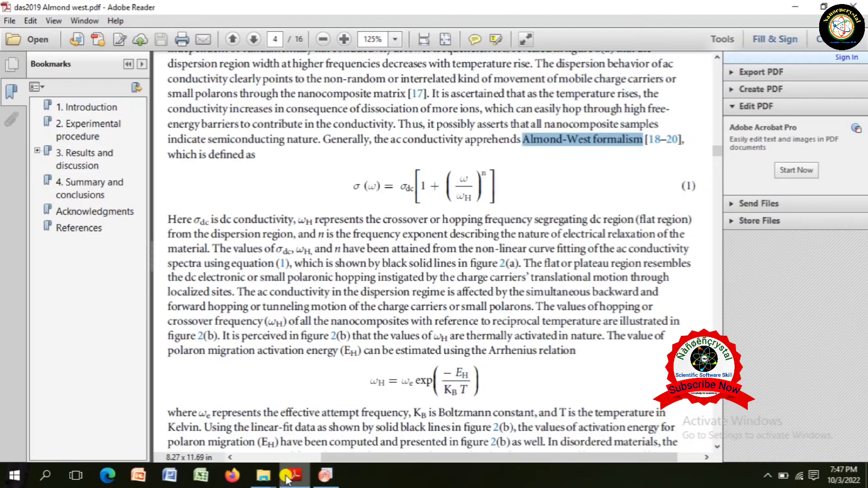
left_click(287, 476)
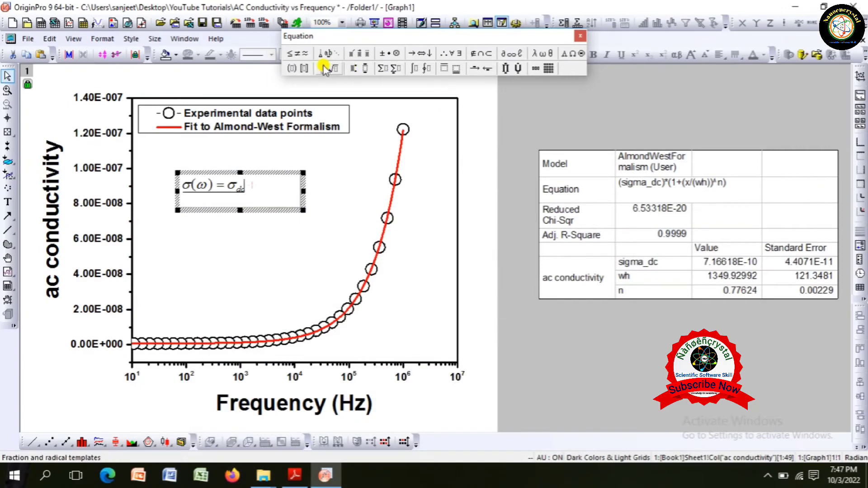
left_click(306, 67)
left_click(305, 82)
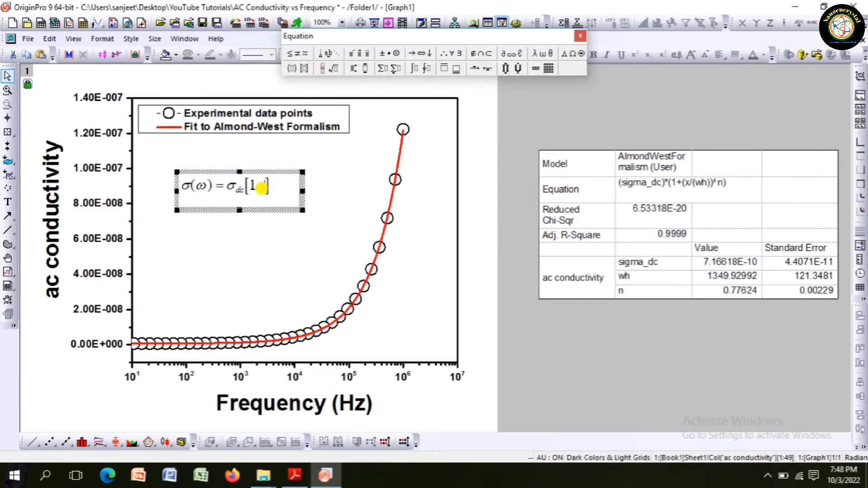
type("1+")
Step: Following the PDF formula, add round brackets containing an empty full-size vertical fraction after "1+"
left_click(292, 476)
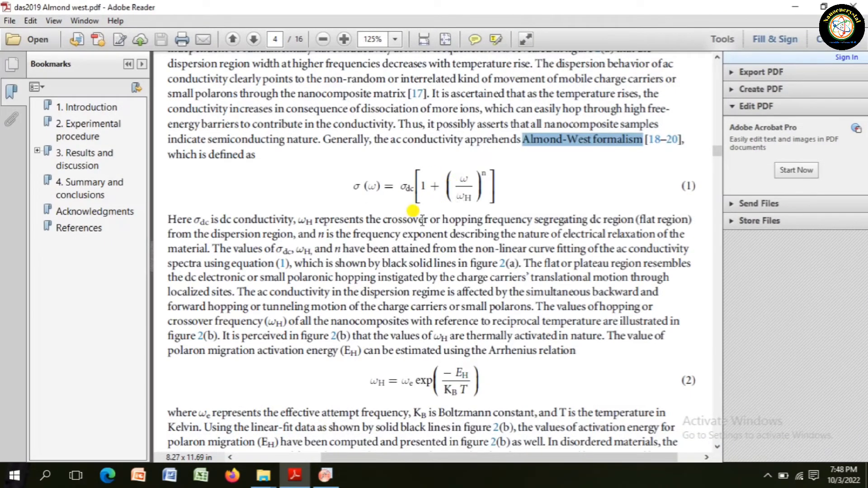
left_click(303, 476)
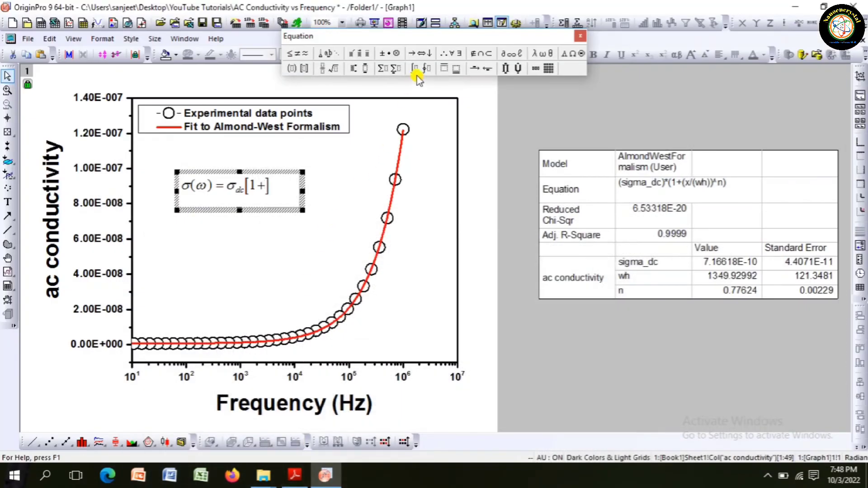
left_click(322, 68)
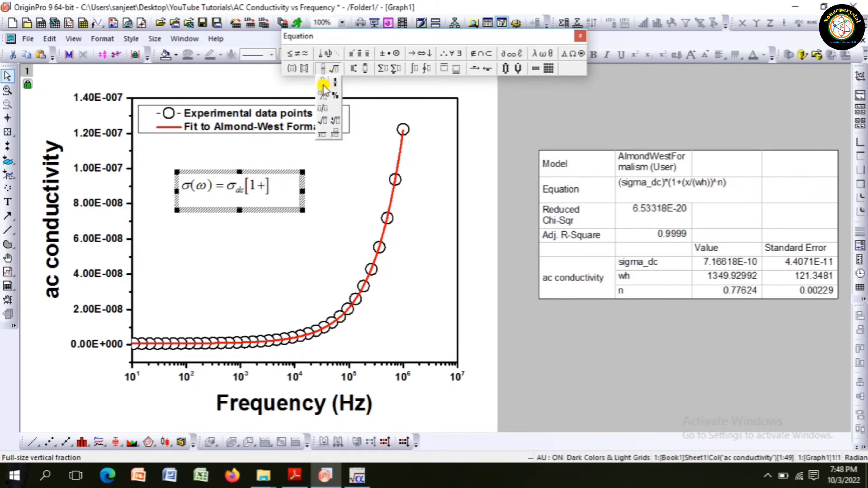
left_click(292, 68)
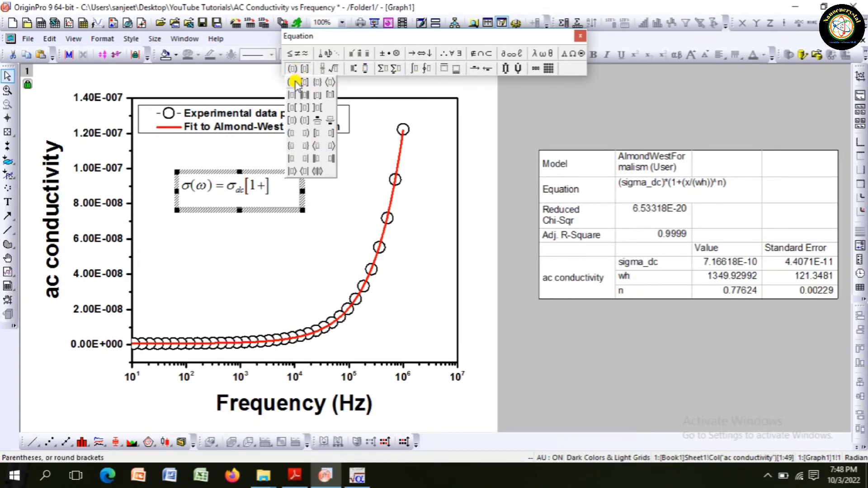
left_click(294, 81)
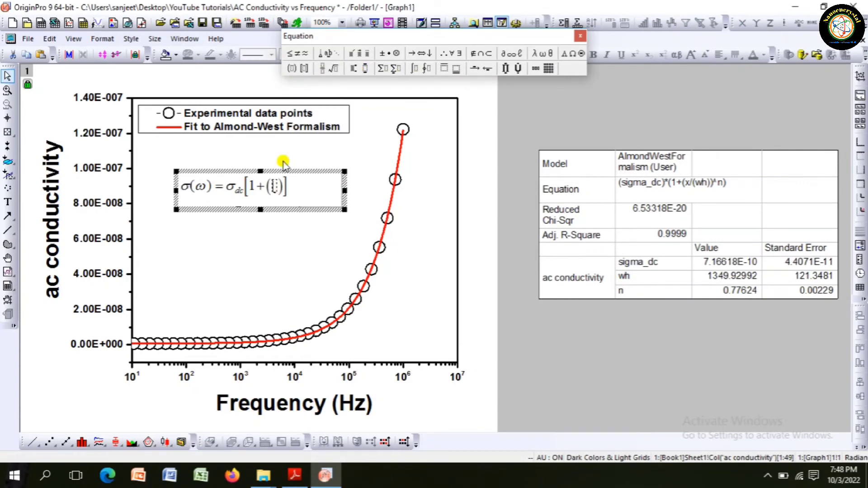
left_click(323, 68)
left_click(322, 82)
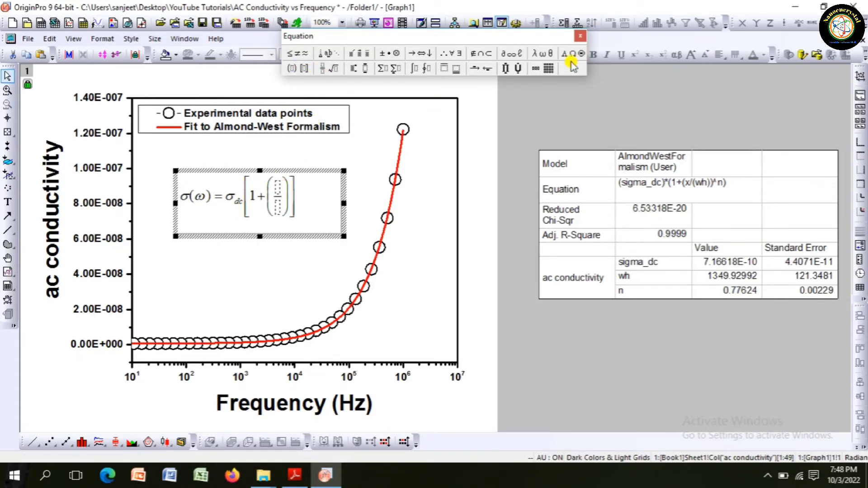
Step: Enter ω in both the numerator and the denominator of the fraction
left_click(543, 53)
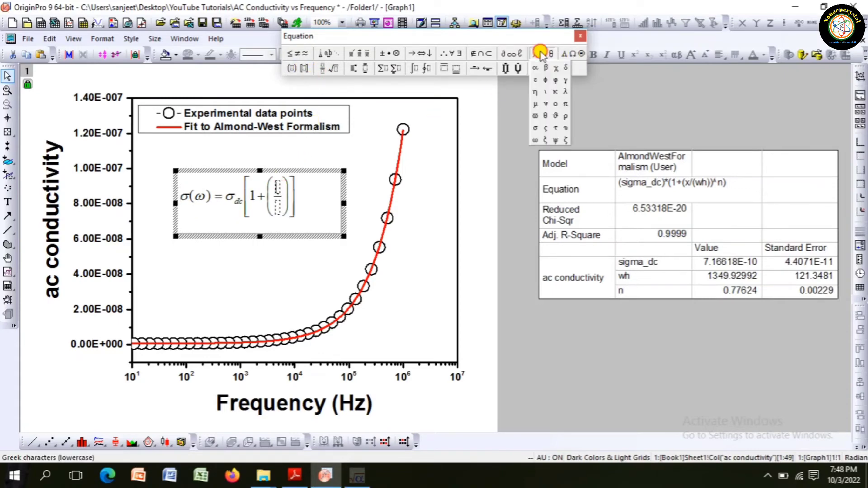
left_click(536, 141)
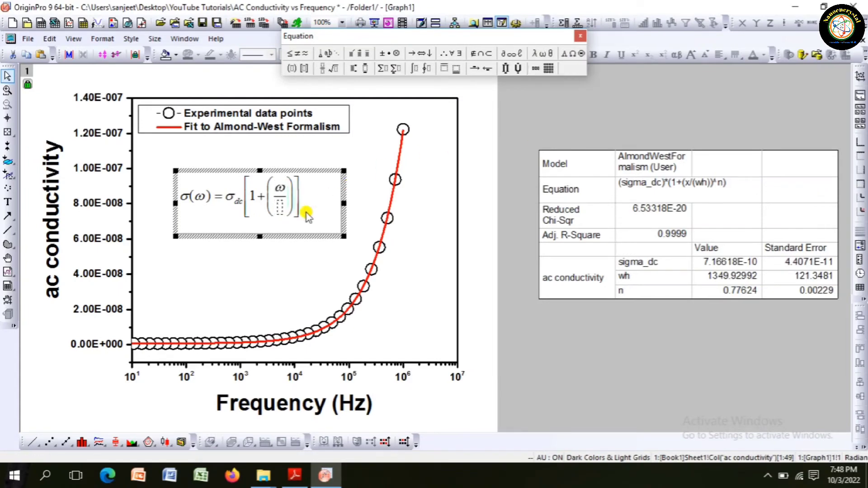
left_click(538, 54)
left_click(536, 139)
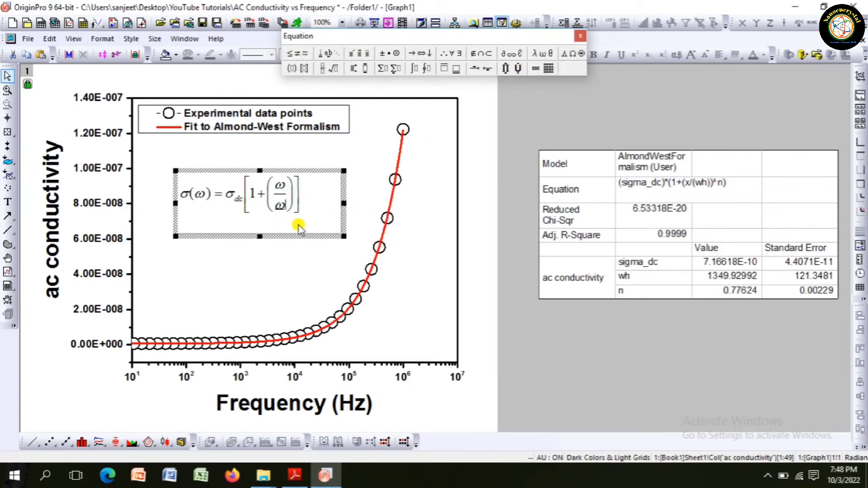
Step: Give the denominator ω the subscript H, matching the capital letter used in the PDF formula
left_click(355, 69)
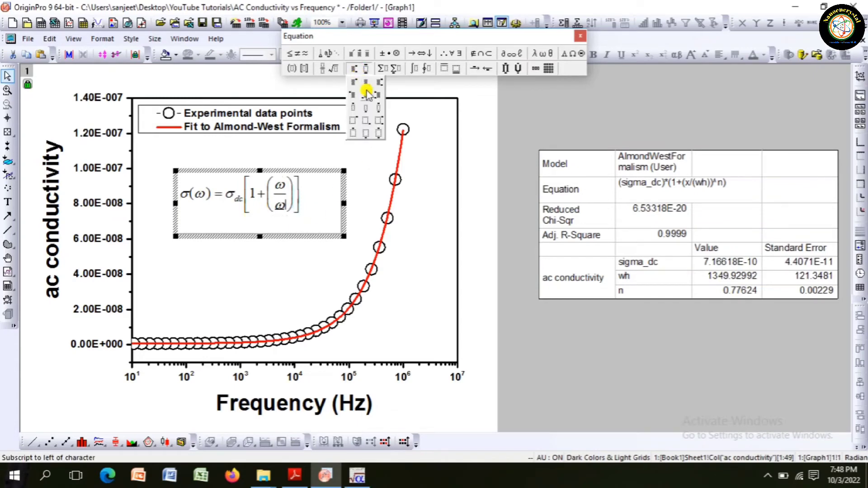
left_click(367, 88)
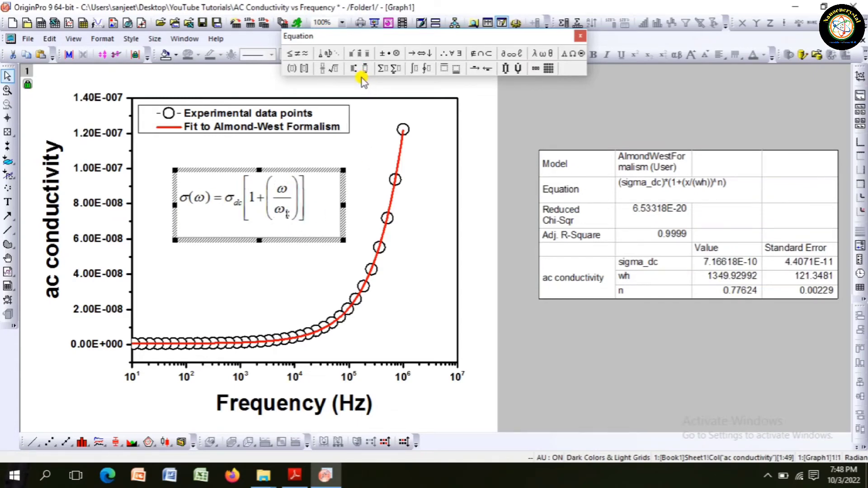
type("h")
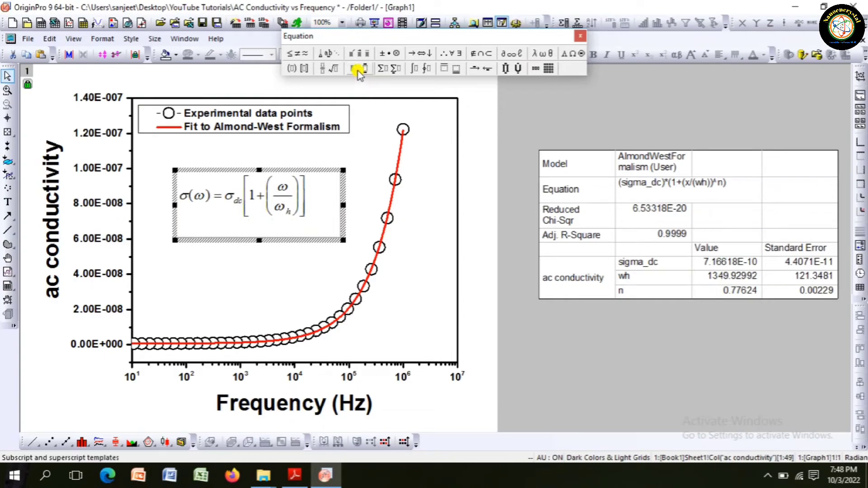
left_click(293, 475)
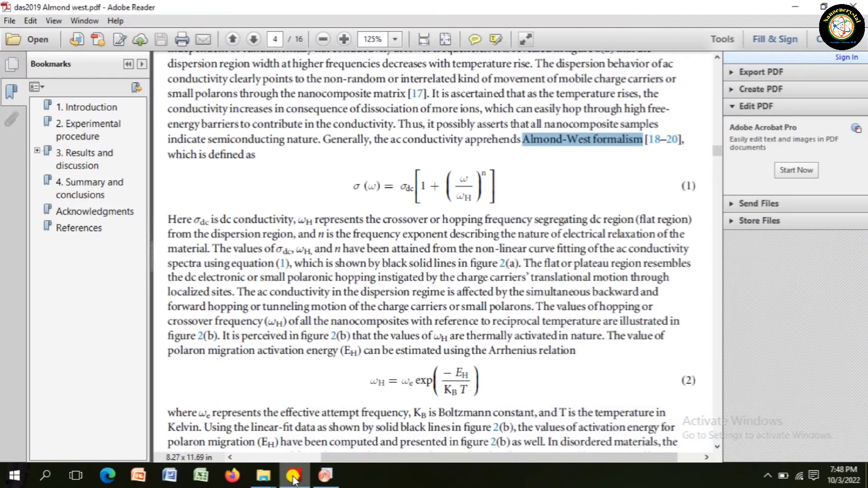
left_click(293, 477)
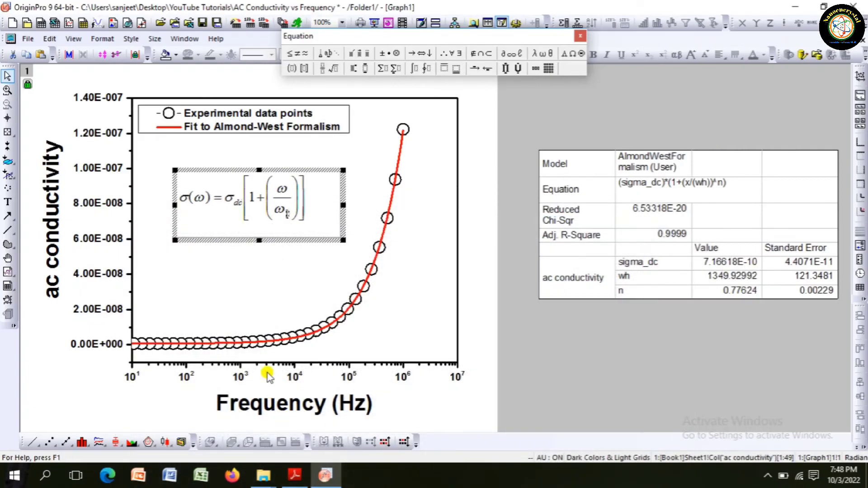
type("H")
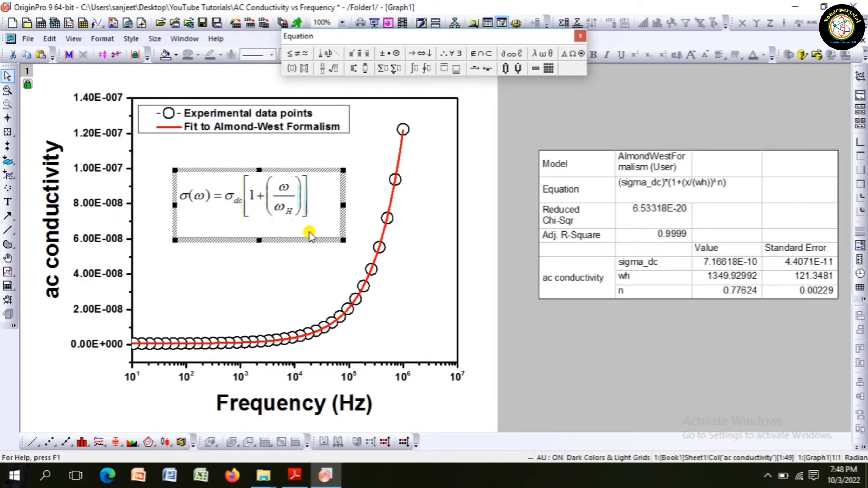
Step: Add the superscript n to the bracketed fraction and finish editing the equation
left_click(359, 53)
left_click(357, 85)
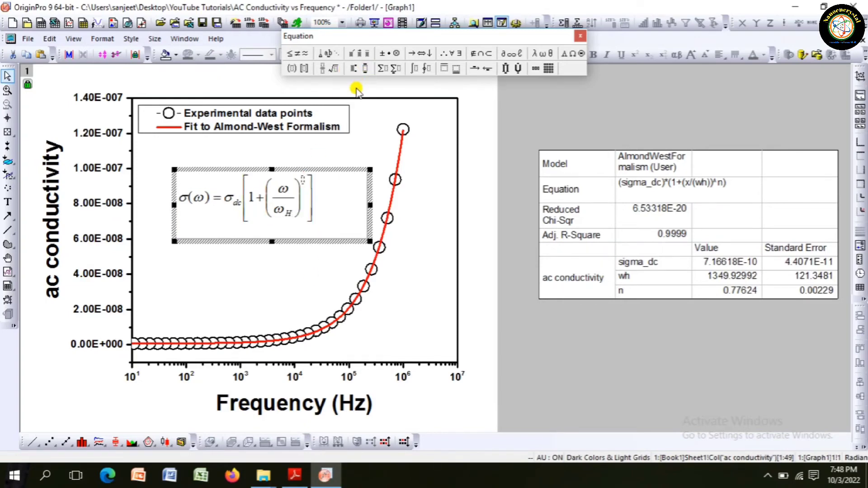
left_click(427, 213)
Step: Enlarge the equation object and place it directly below the legend, inside the plot frame
left_click(260, 194)
left_click_drag(264, 203, 335, 213)
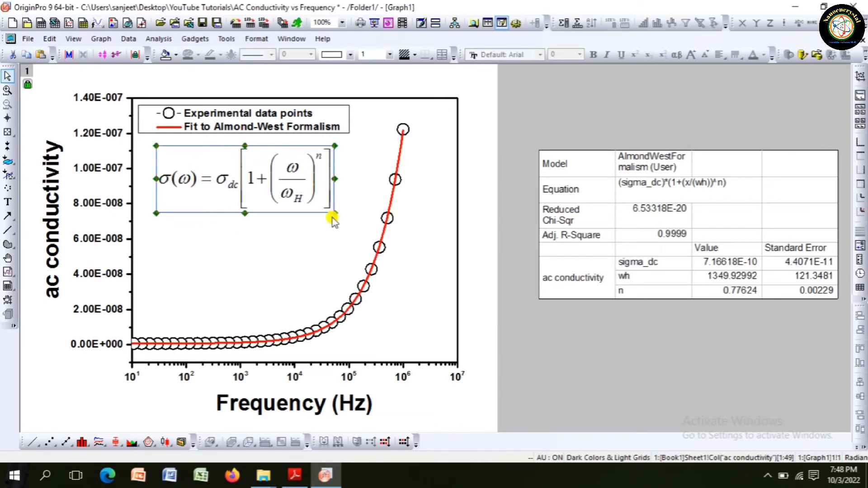
left_click(354, 240)
Step: Set the experimental data series' line connection to No Line in its plot properties and apply the change
double_click(387, 218)
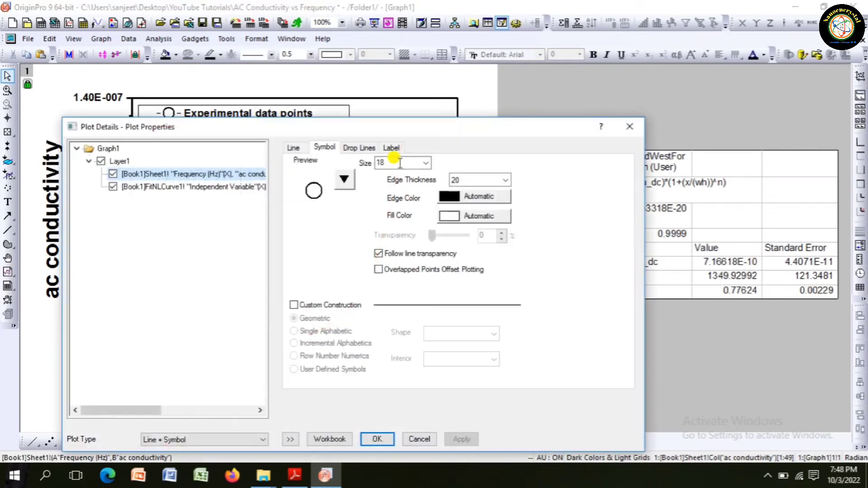
left_click(296, 147)
left_click(336, 170)
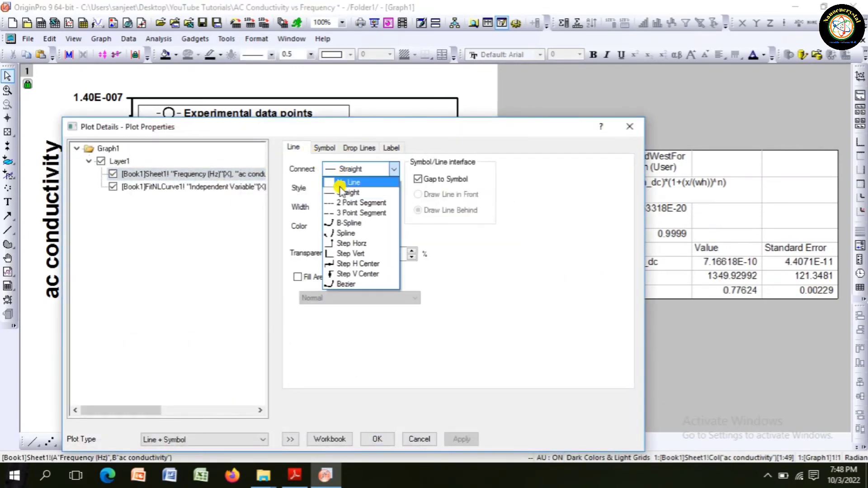
left_click(344, 182)
left_click(378, 436)
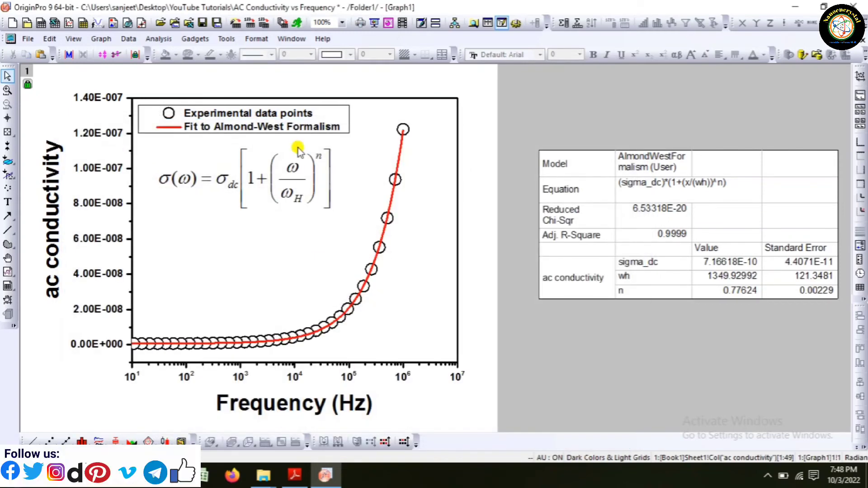
Step: Move the equation object slightly lower, leaving more space between it and the legend
left_click(307, 186)
left_click_drag(308, 186, 311, 198)
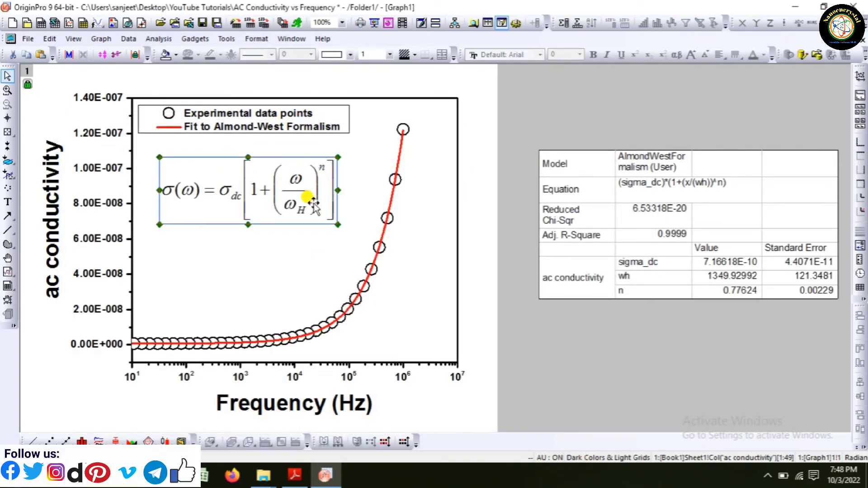
left_click(322, 254)
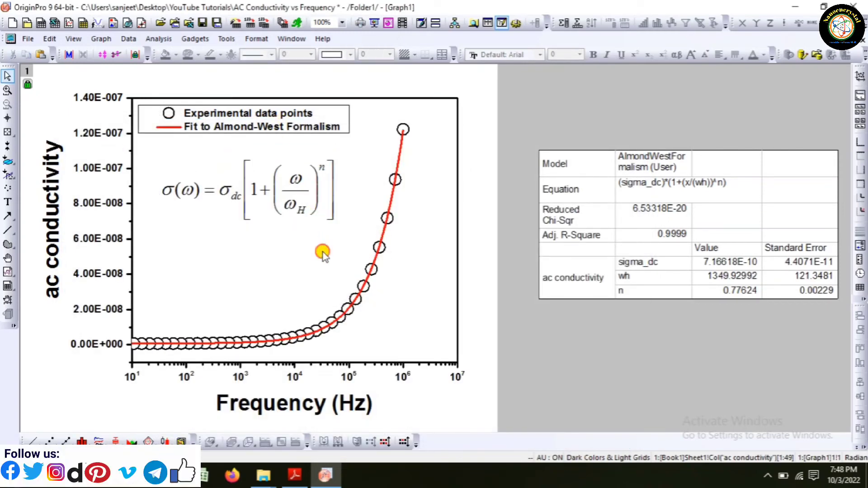
Step: Draw an arrow from below the equation toward the rising part of the fit curve, with line width 3 and blue colour
left_click(8, 216)
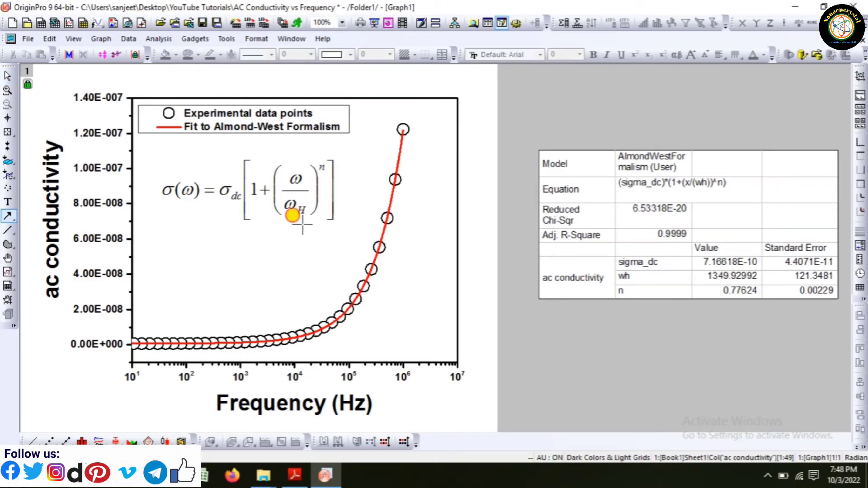
mouse_move(302, 224)
left_mouse_down()
mouse_move(343, 250)
mouse_move(353, 268)
left_mouse_up()
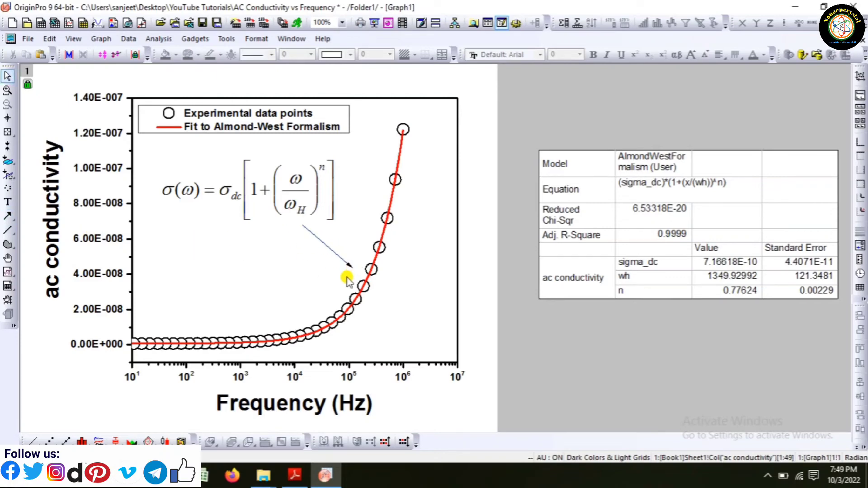
left_click(345, 264)
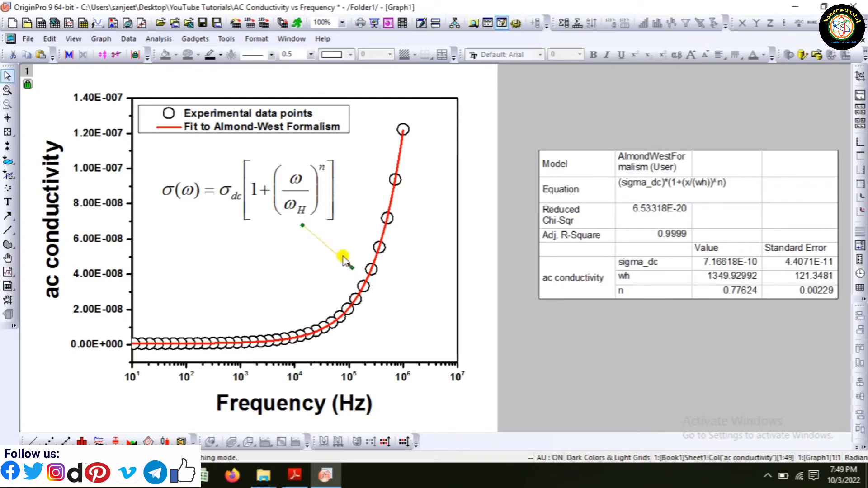
left_click(311, 54)
left_click(284, 103)
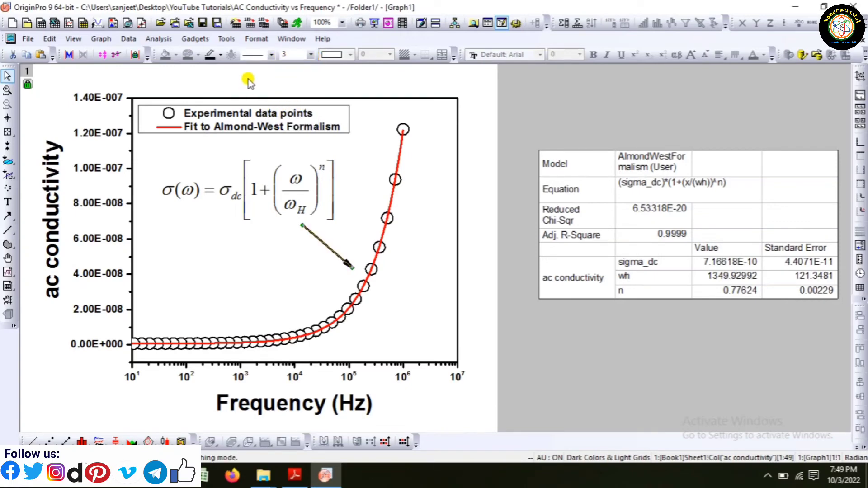
left_click(221, 55)
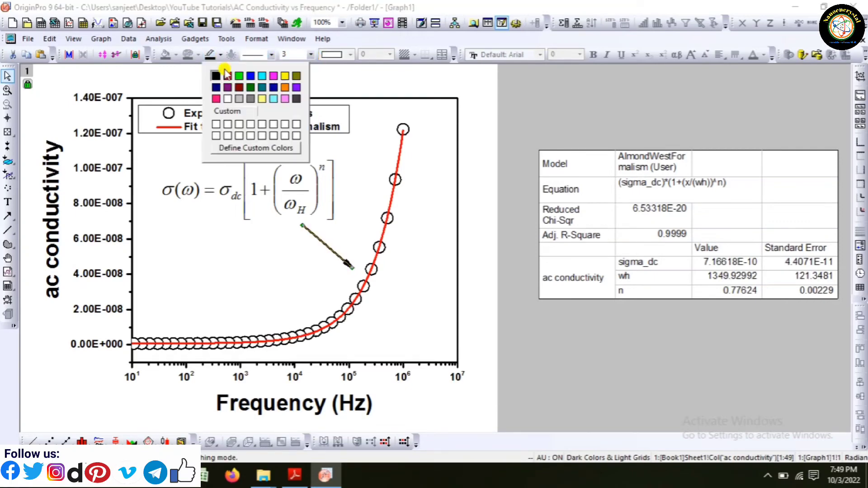
left_click(250, 75)
left_click(468, 230)
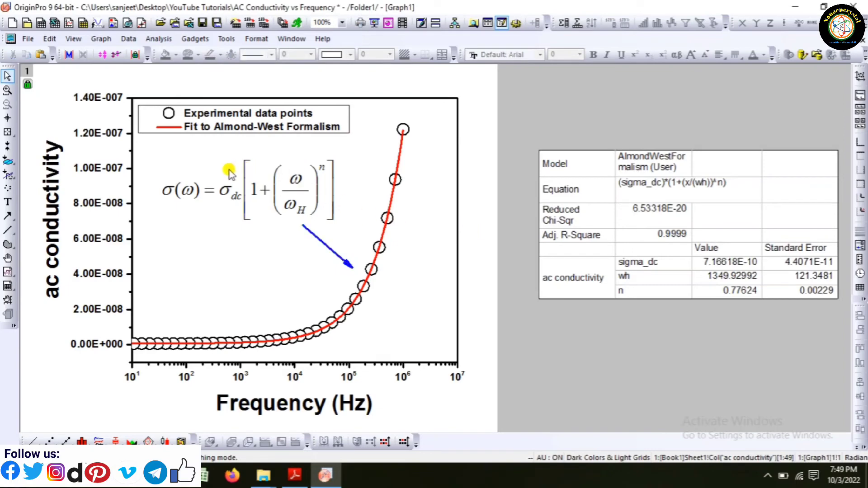
Step: Move the fit results table up and closer to the plot, and enlarge it slightly
left_click_drag(712, 222, 665, 181)
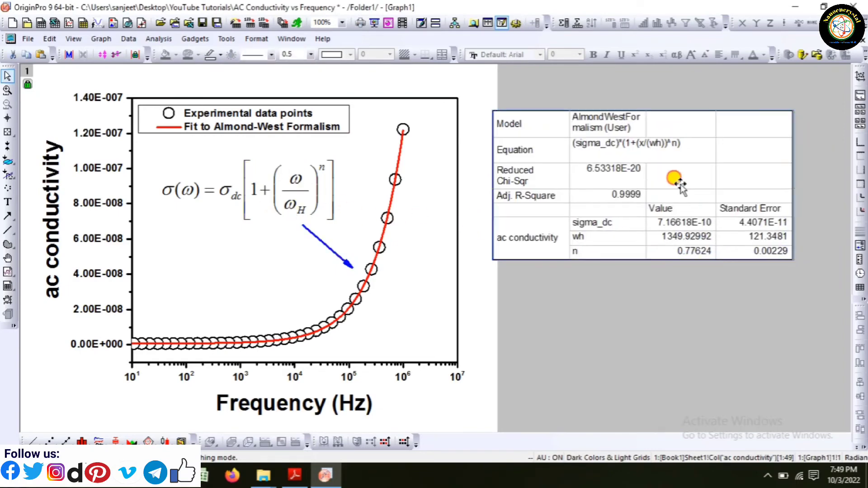
left_click_drag(792, 259, 797, 267)
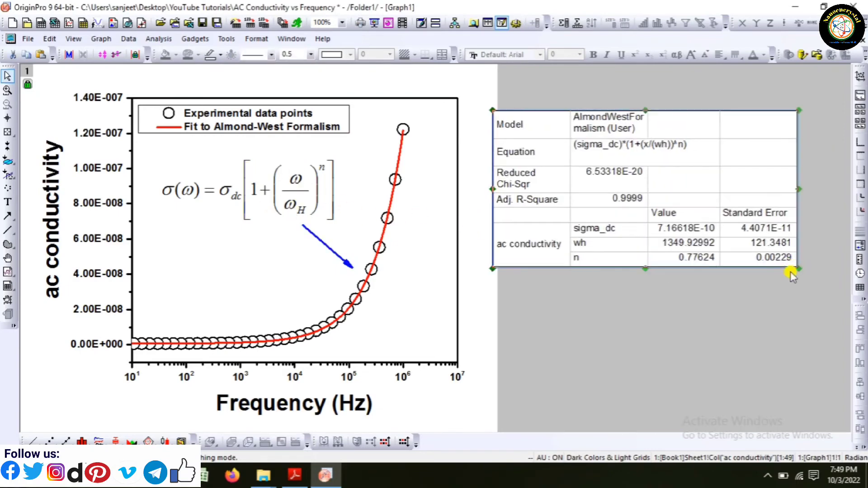
left_click(706, 319)
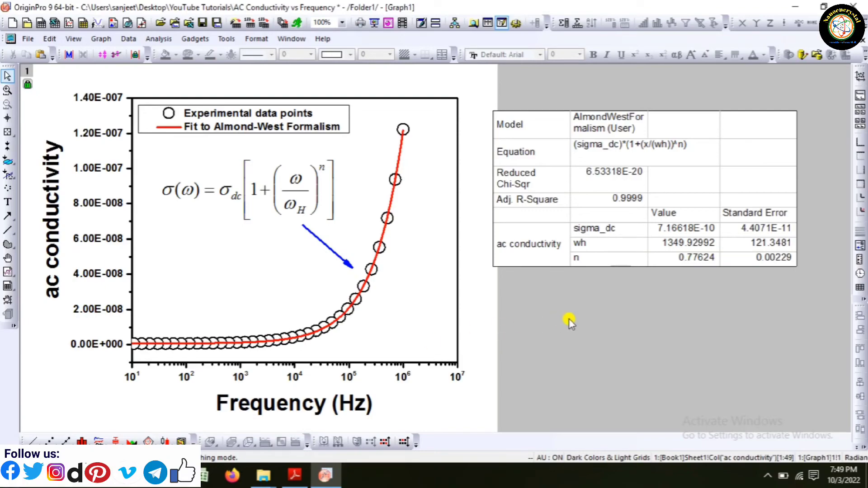
Step: Switch to the Almond-West PDF in Adobe Reader and select the phrase "using the Arrhenius relation" above equation (2)
left_click(294, 475)
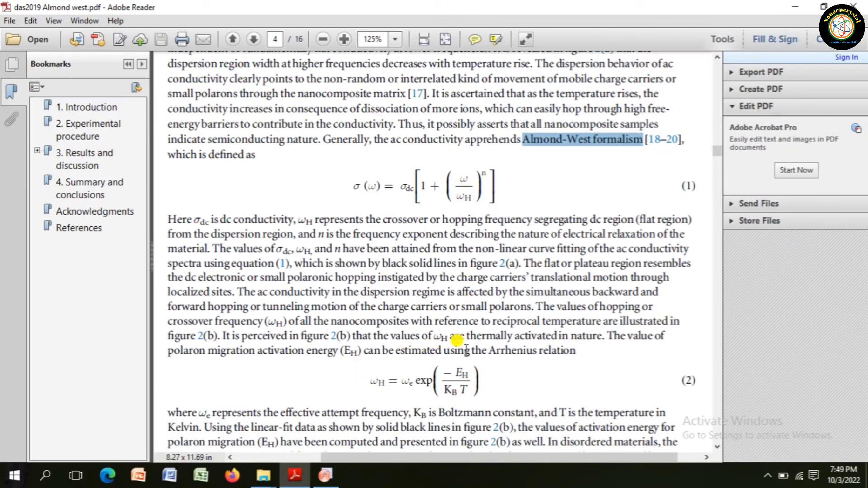
left_click_drag(444, 356, 573, 356)
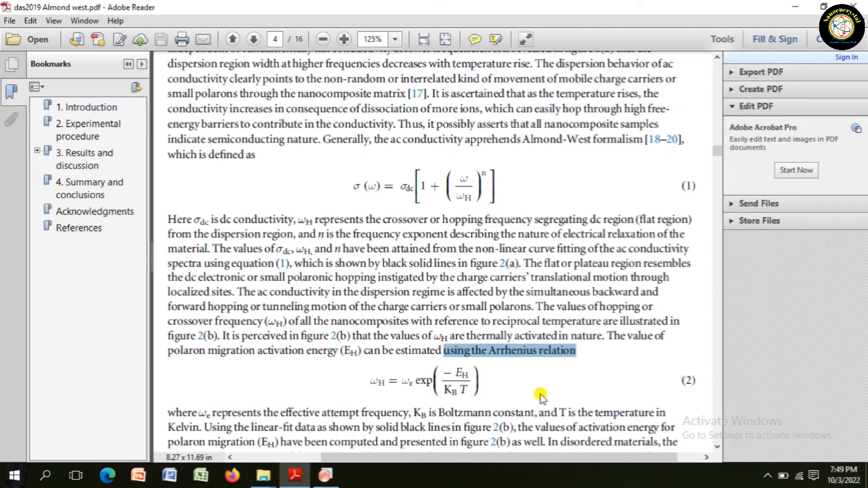